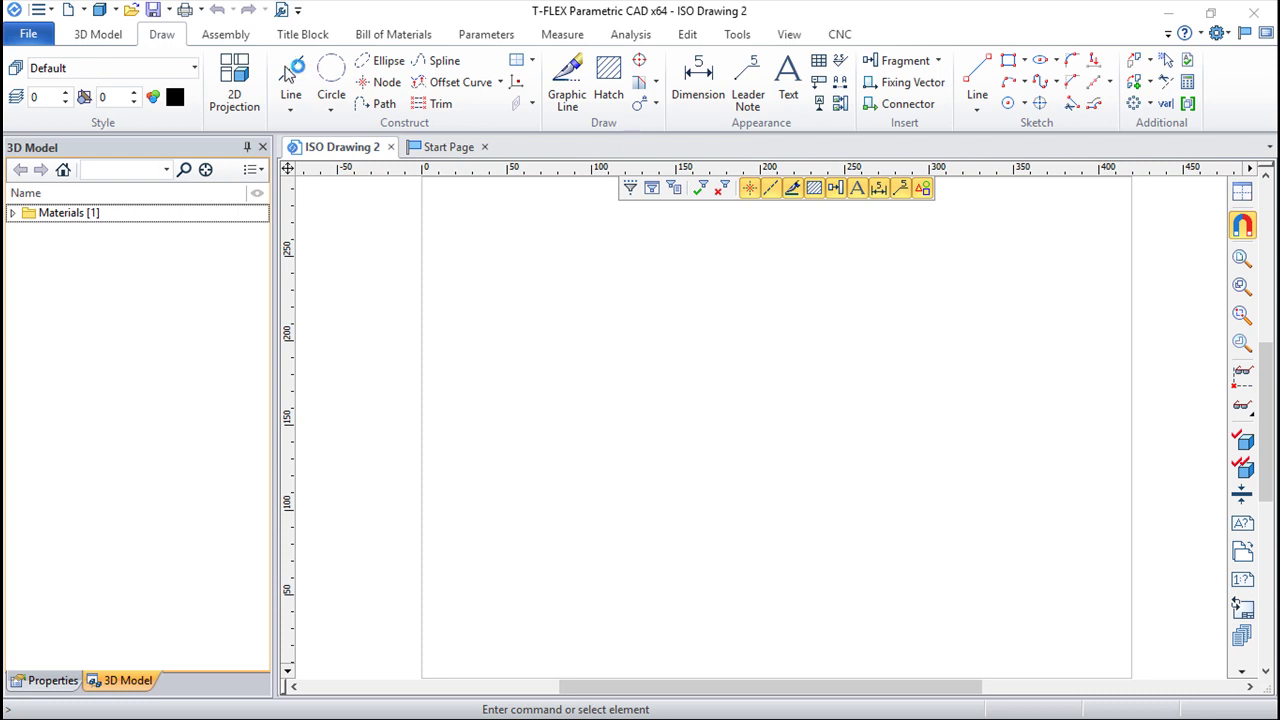
Place a crossing horizontal and vertical construction line pair near the sheet centre.
left_click(289, 75)
left_click(312, 225)
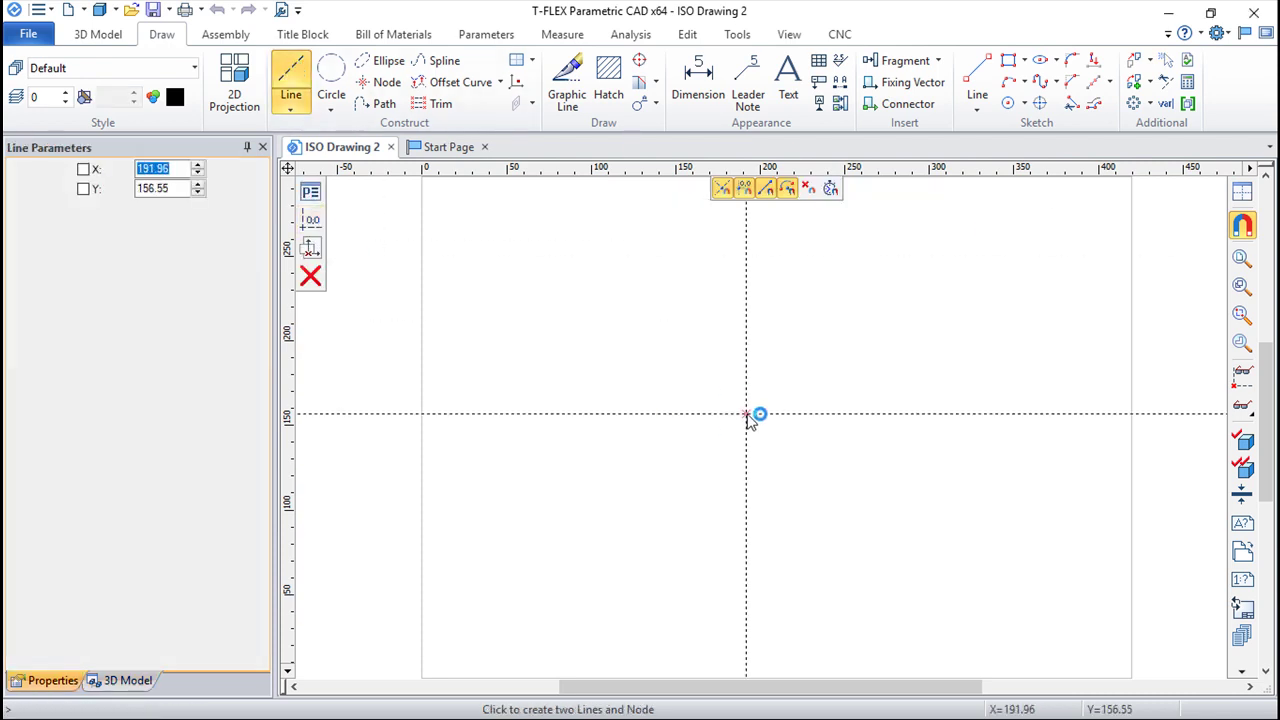
left_click(784, 427)
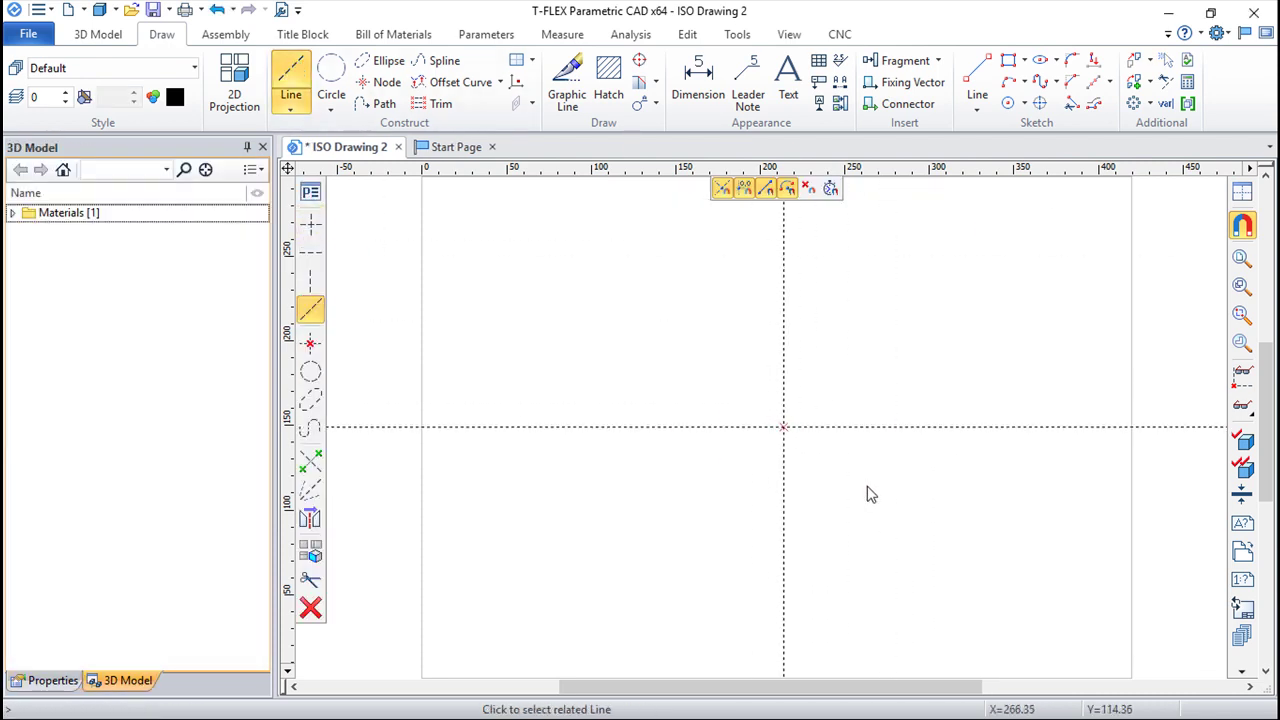
left_click(331, 80)
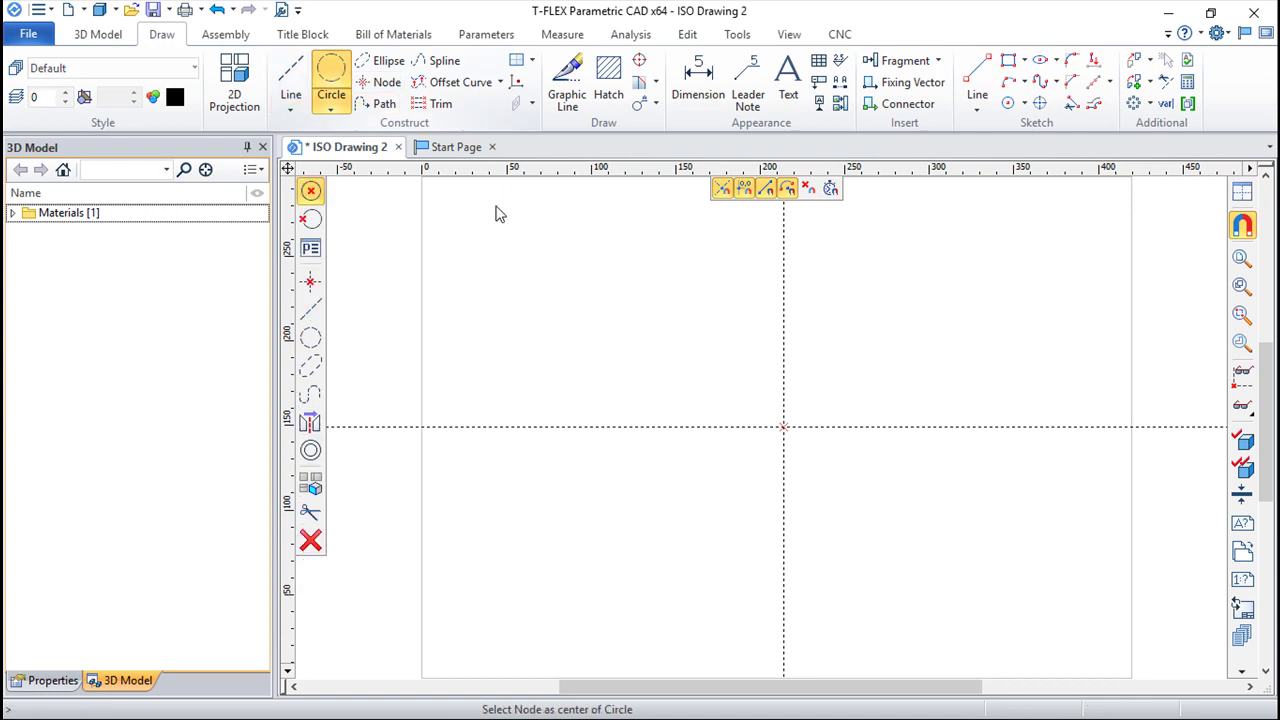
Draw a diameter 91 construction circle centred on the line intersection.
left_click(785, 428)
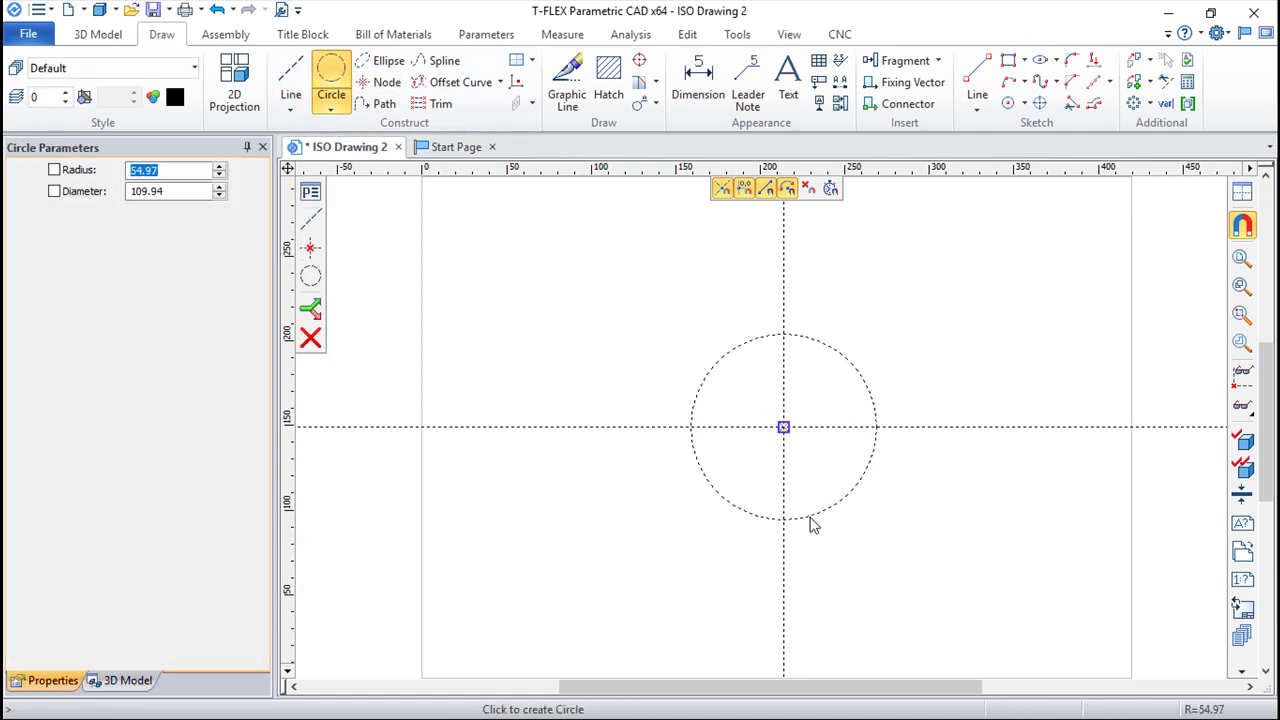
left_click_drag(165, 191, 148, 190)
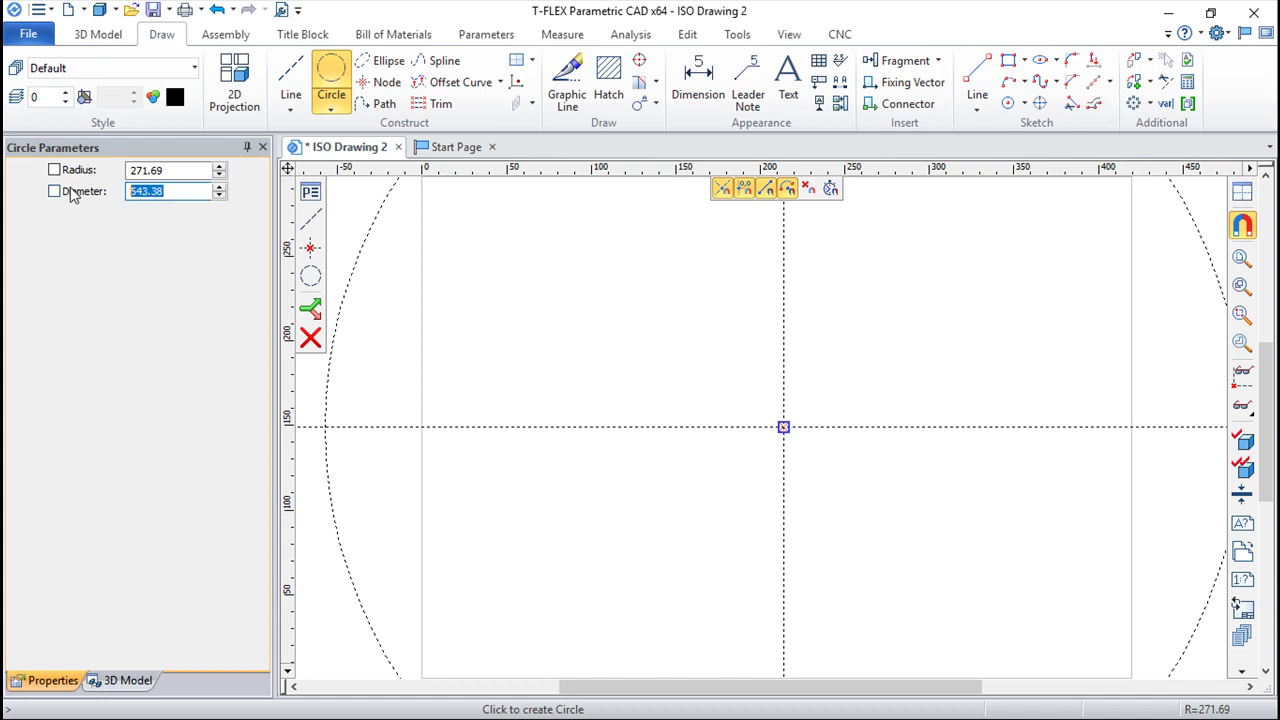
type("91")
key("Return")
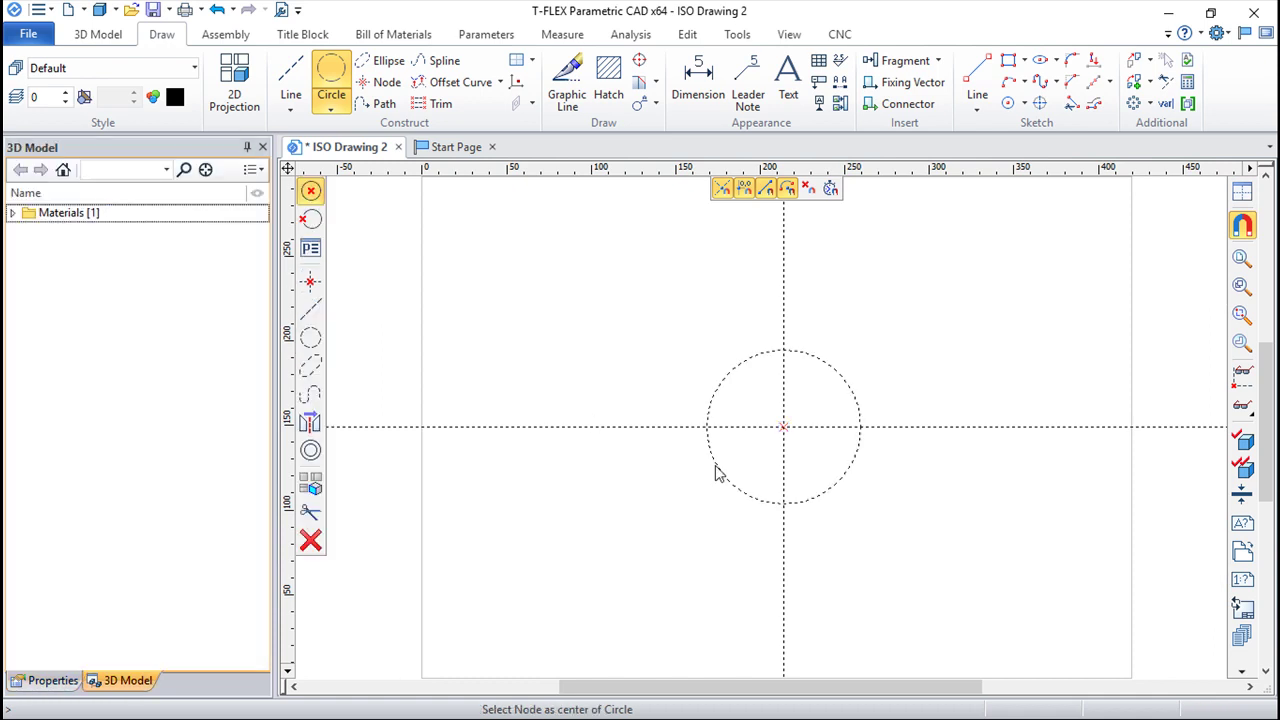
scroll(925, 508, "up", 3)
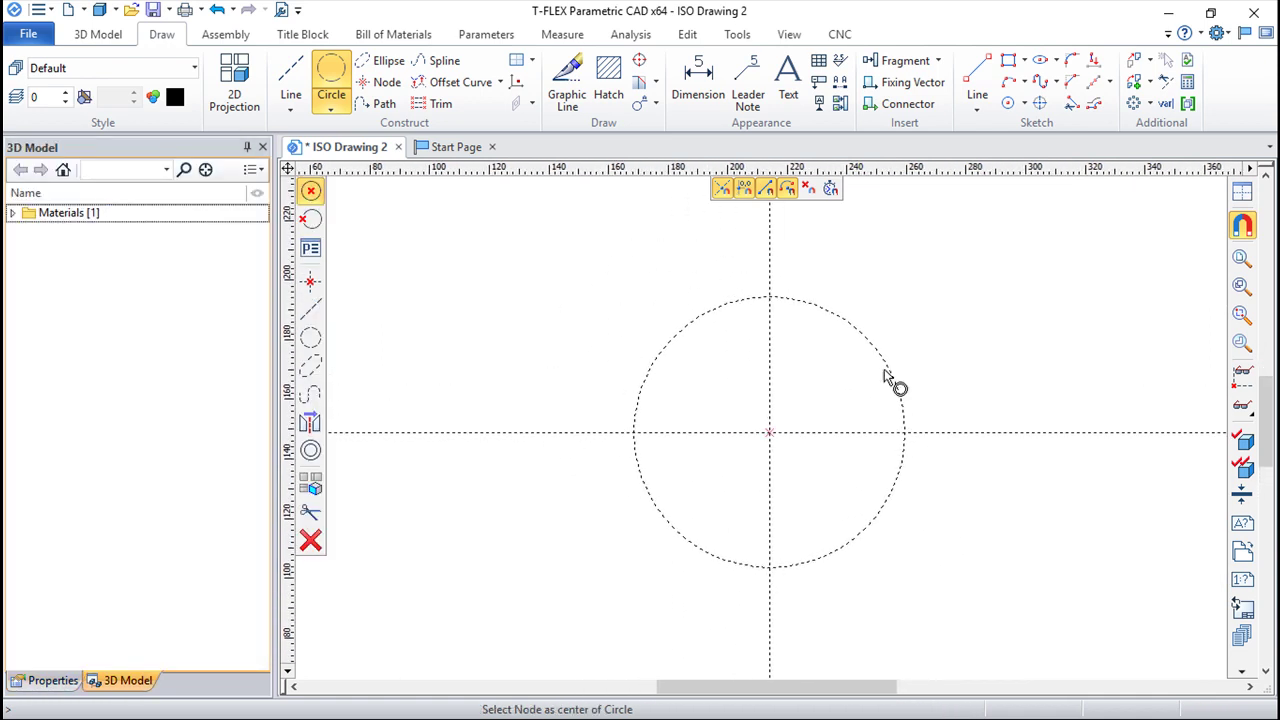
Add two more concentric construction circles of diameter 96 and 117.
left_click(769, 433)
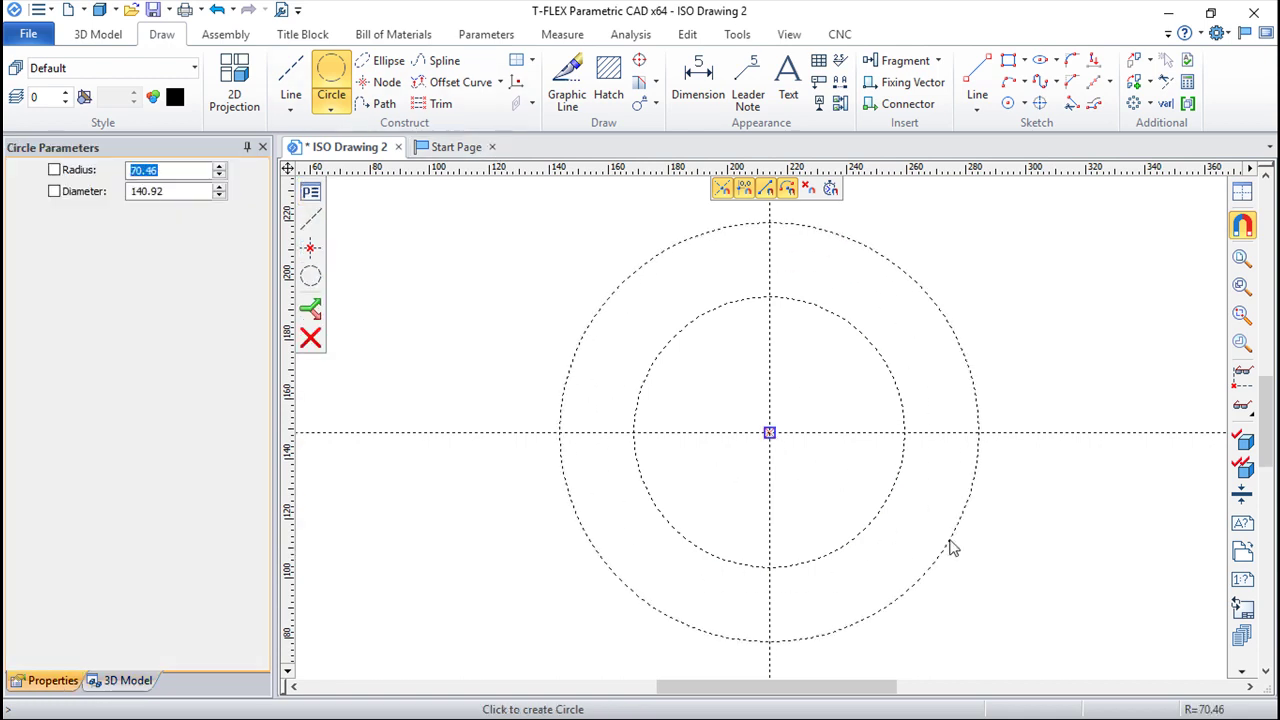
left_click(171, 191)
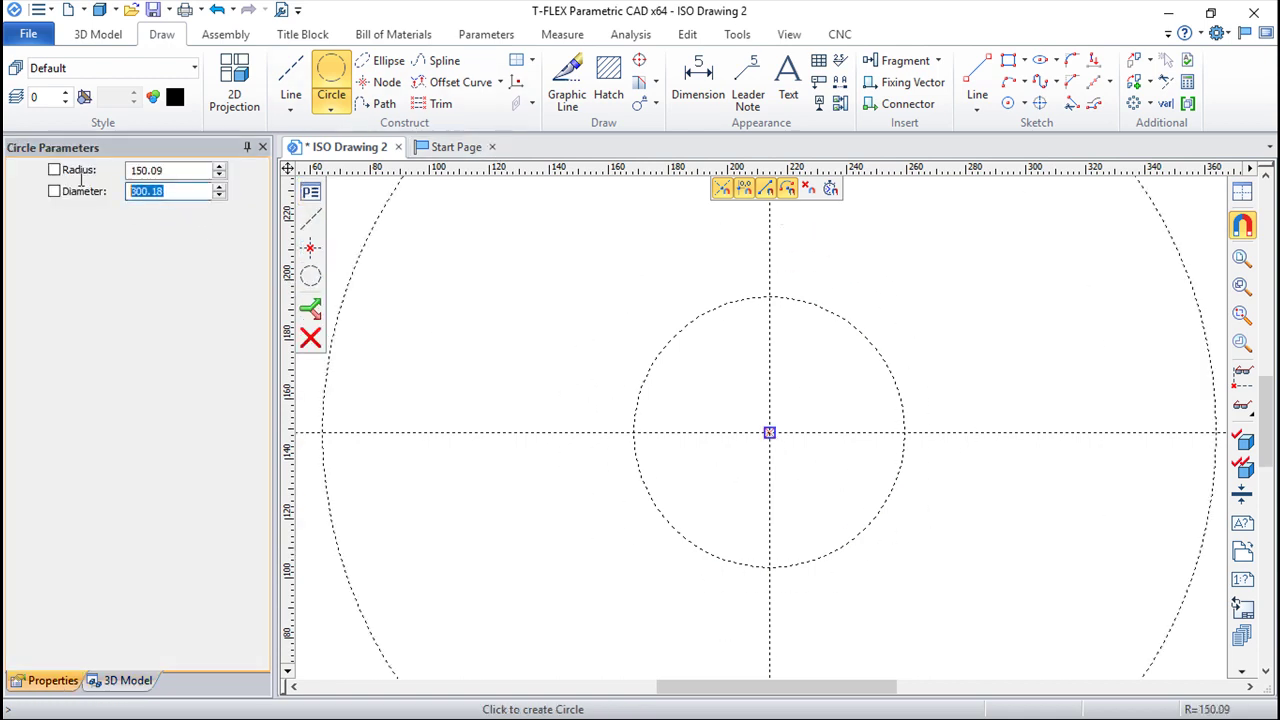
type("96")
key("Return")
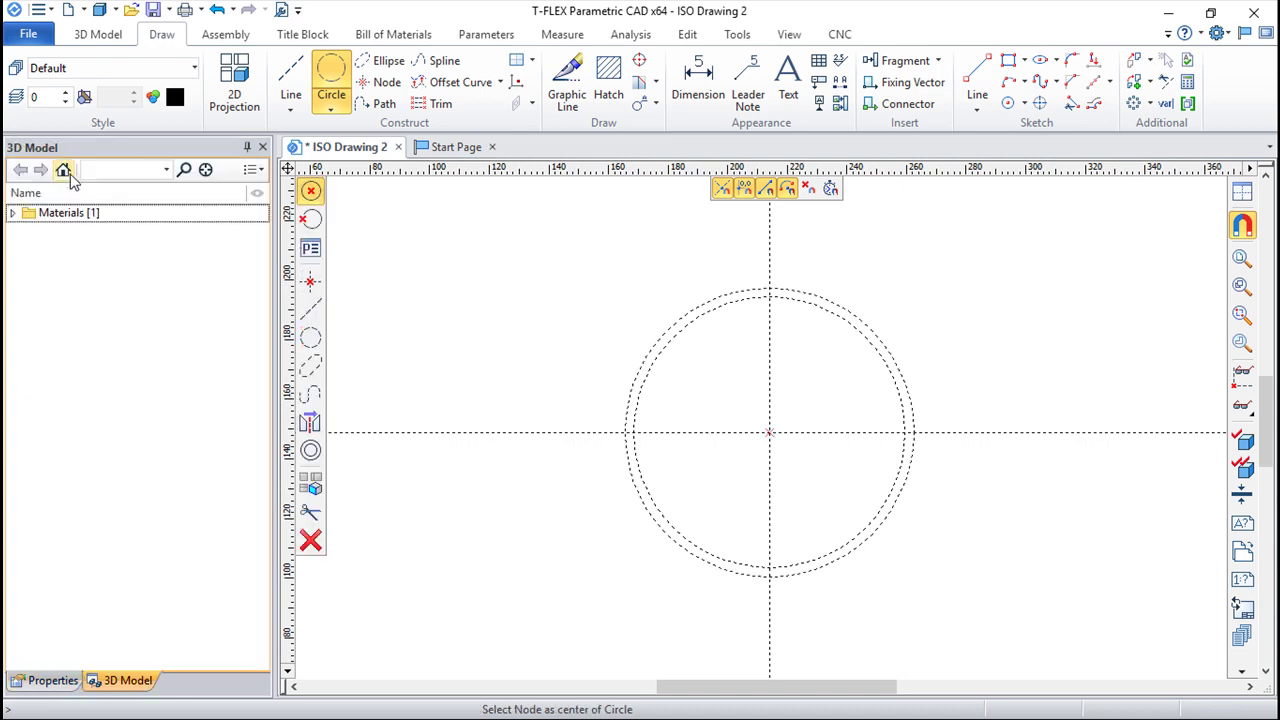
left_click(769, 432)
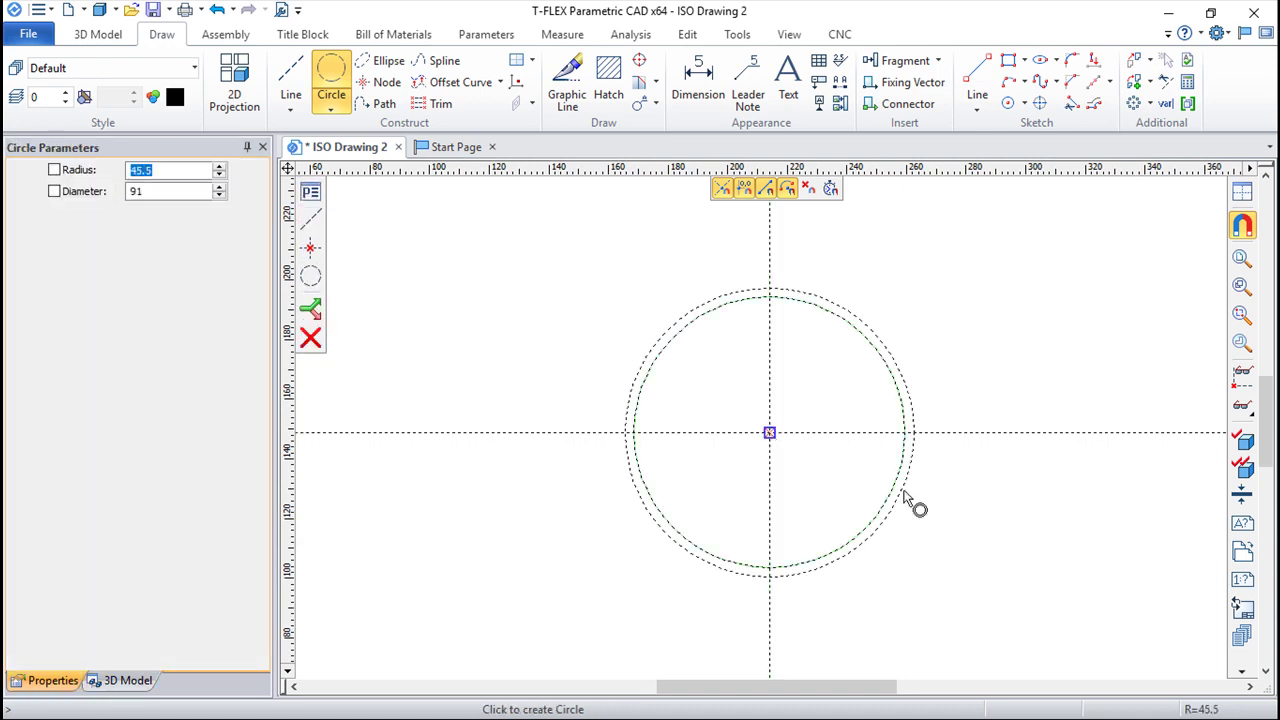
left_click(161, 191)
type("1")
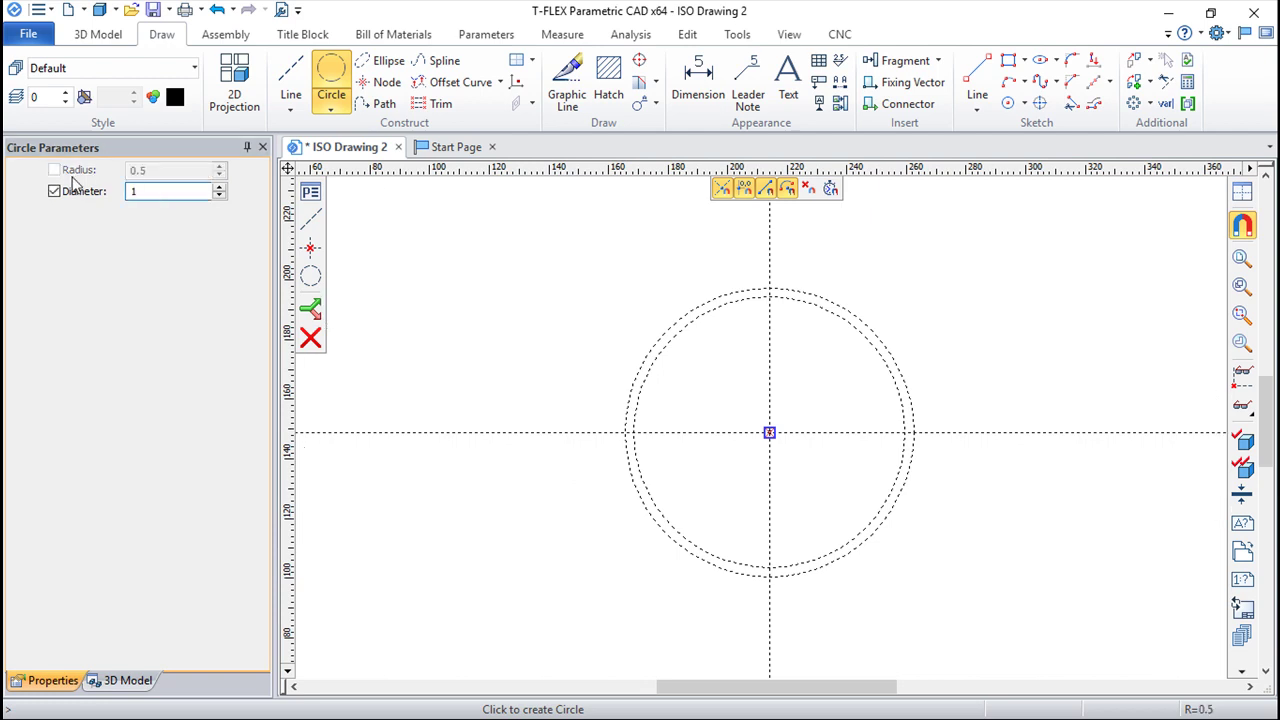
type("7")
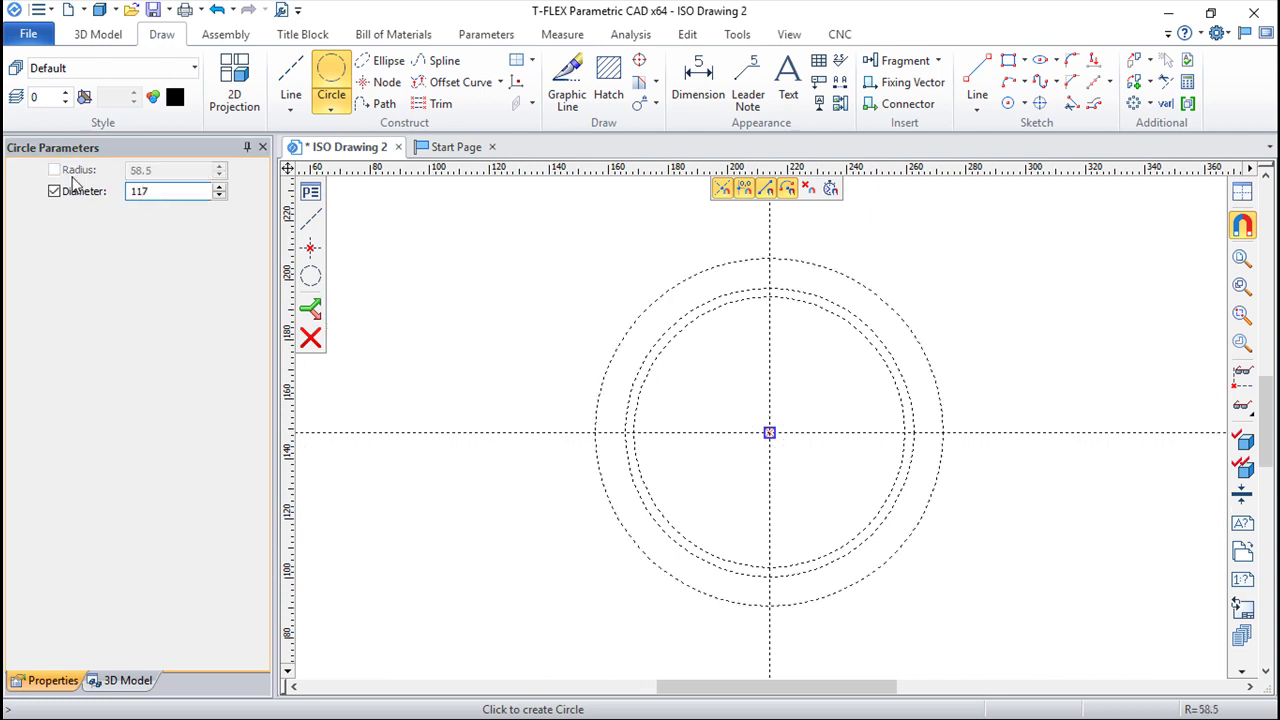
key("Return")
key("Escape")
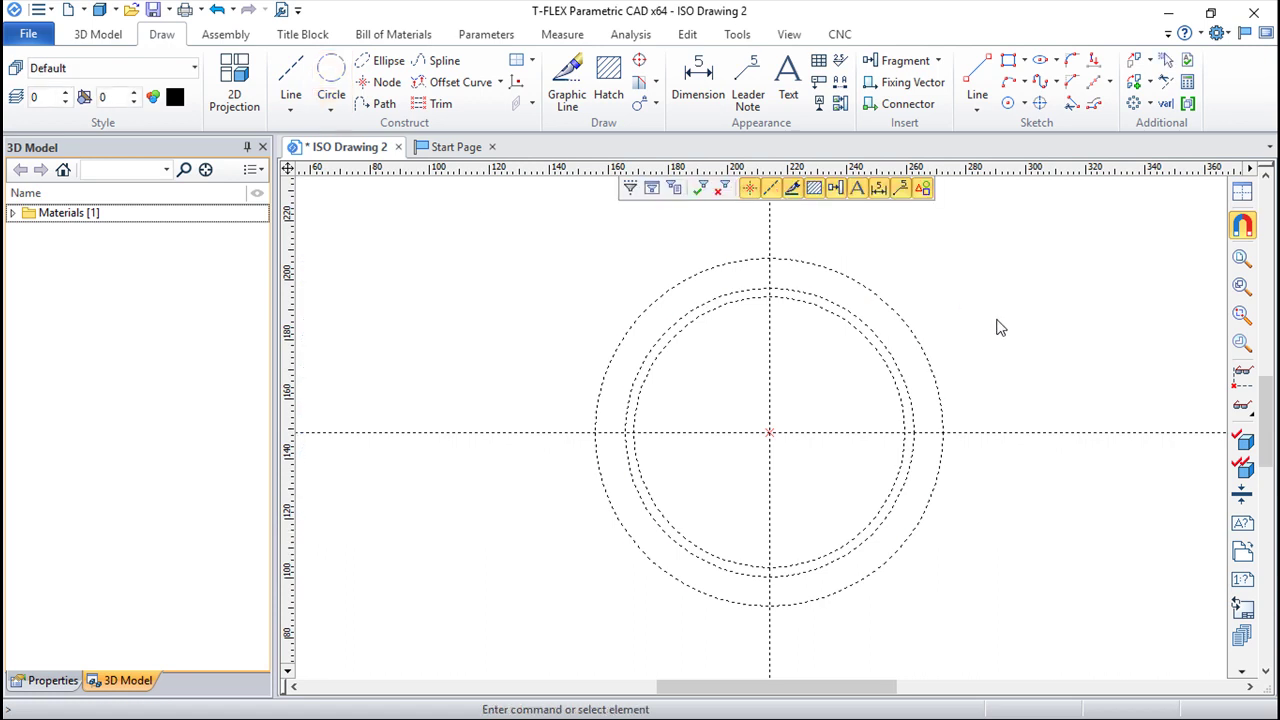
scroll(995, 332, "up", 1)
Trace the outer construction circle as a solid graphic line.
middle_click_drag(896, 396, 899, 372)
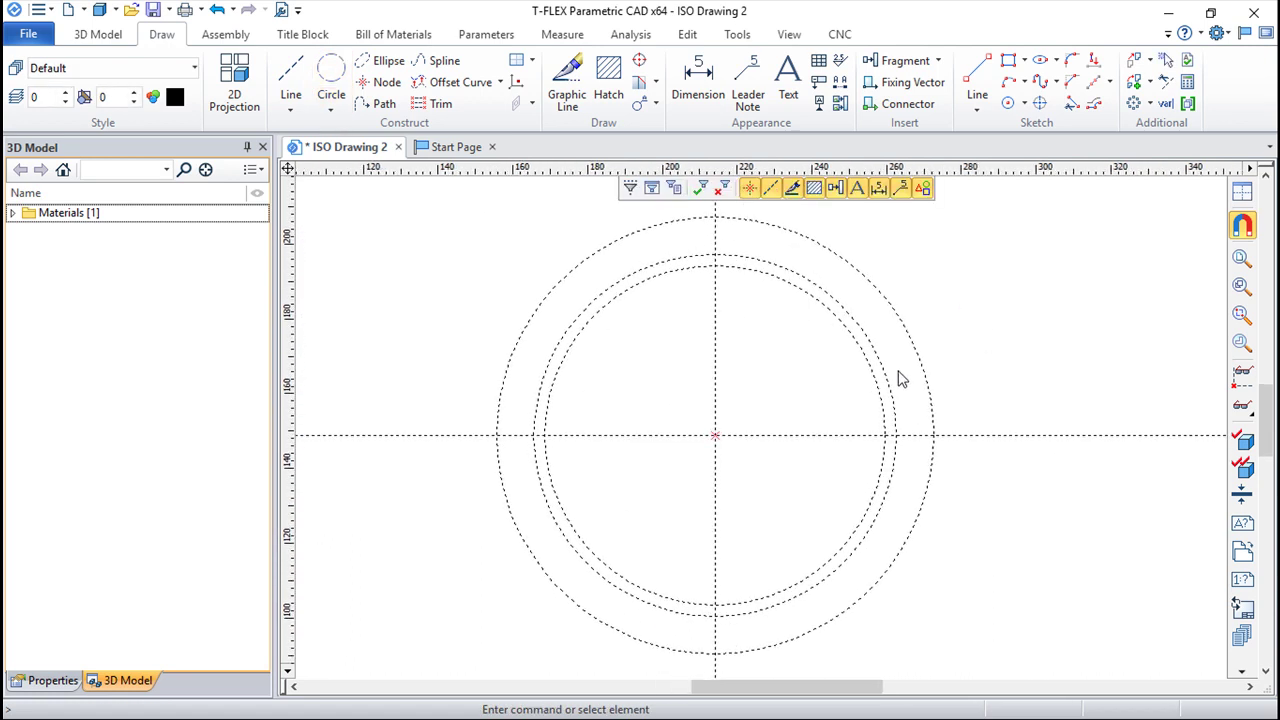
left_click(577, 76)
left_click(866, 269)
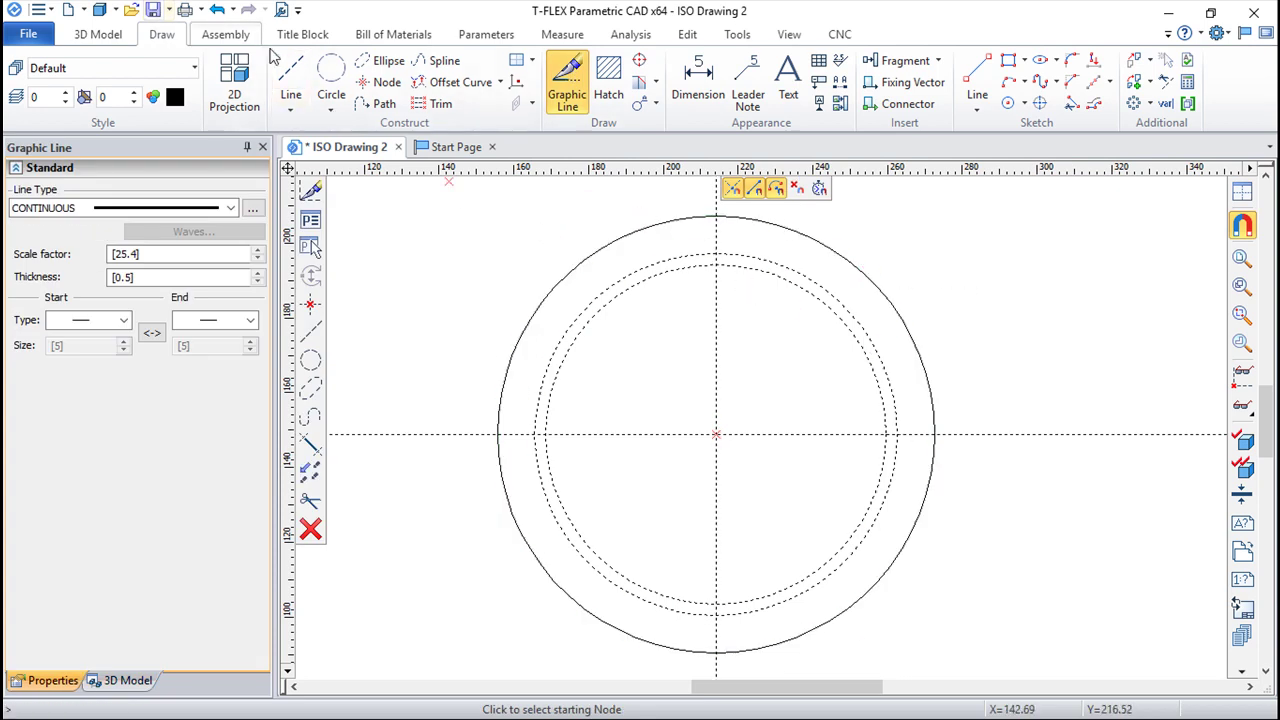
Add two diagonal construction lines through the centre at 45° and about 134°.
left_click(290, 80)
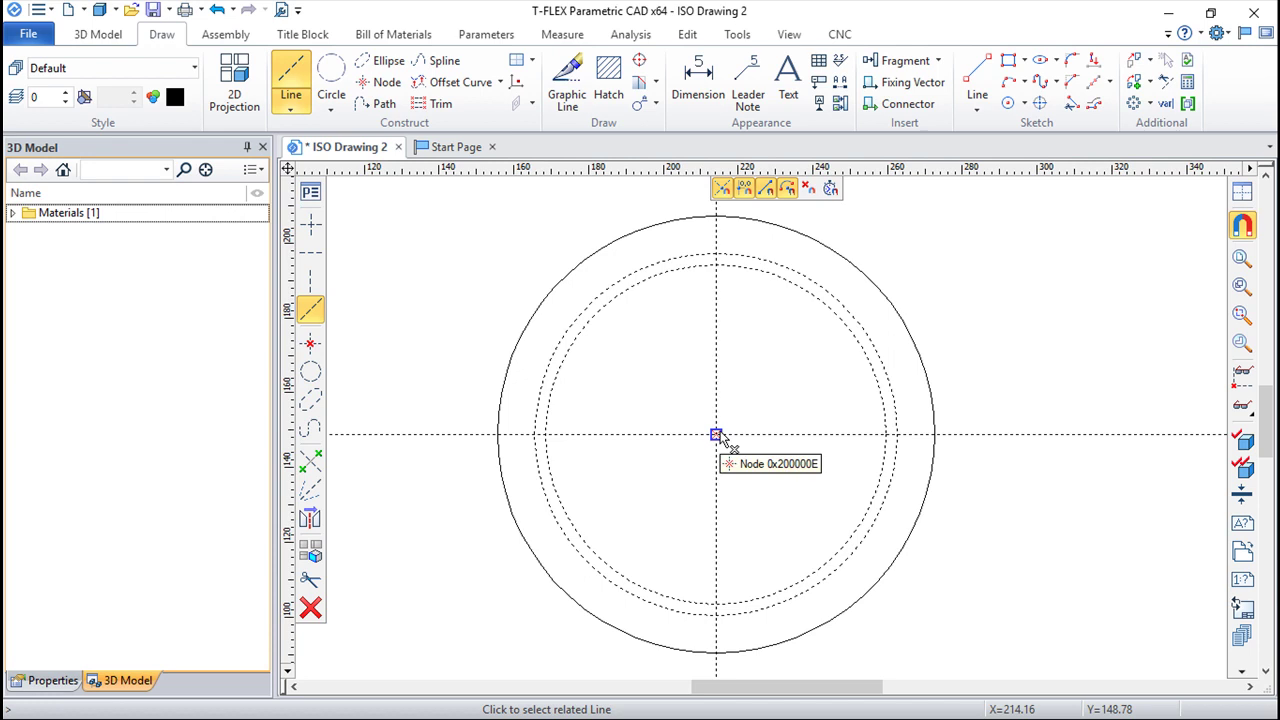
left_click(716, 435)
type("45")
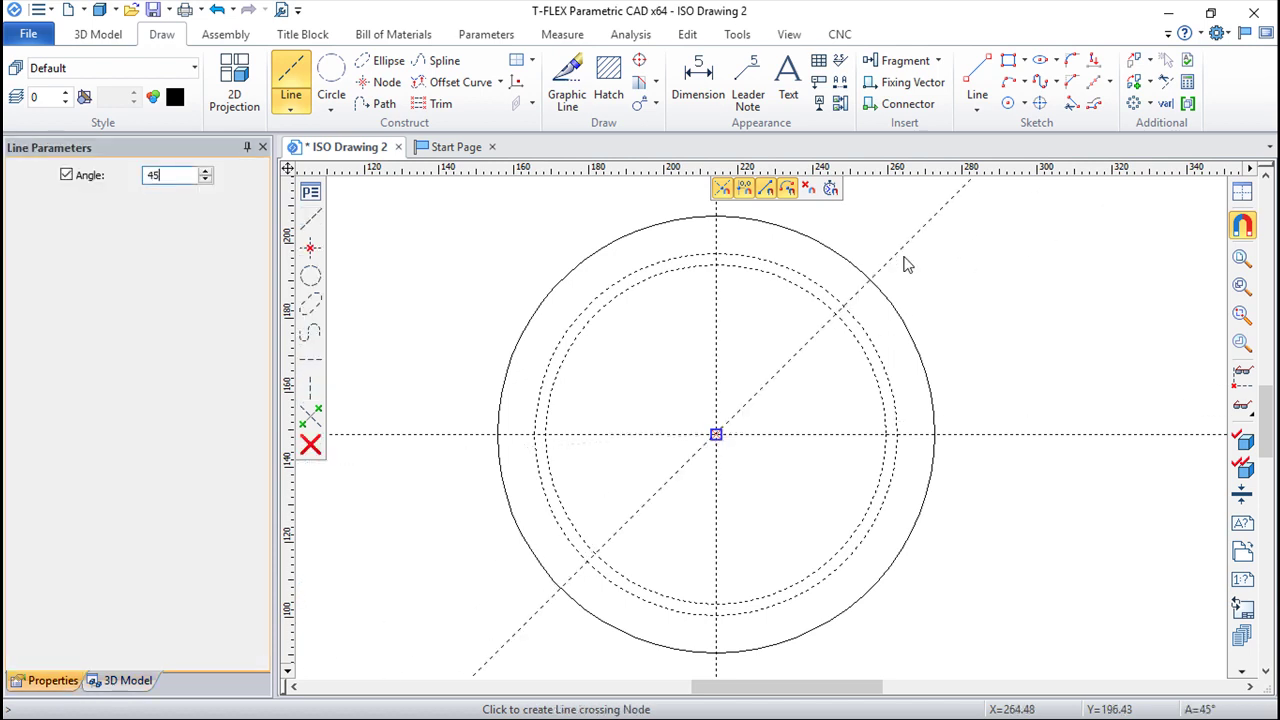
left_click(906, 265)
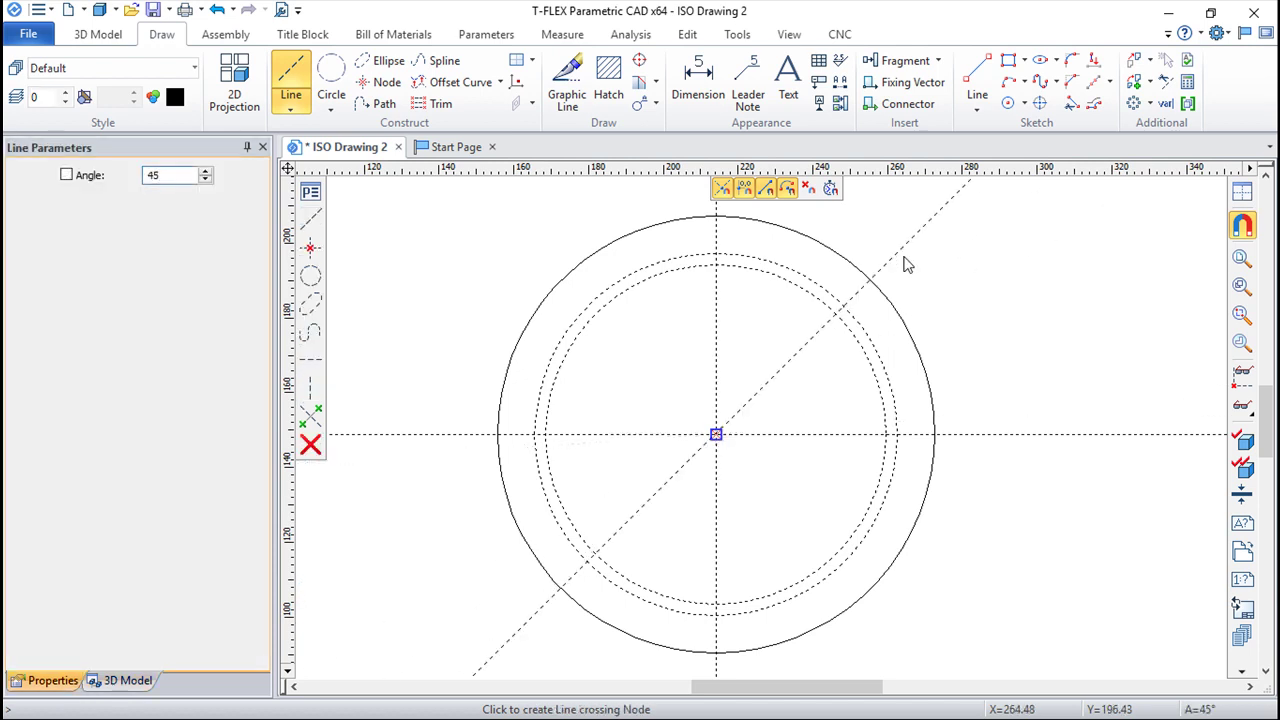
left_click(495, 215)
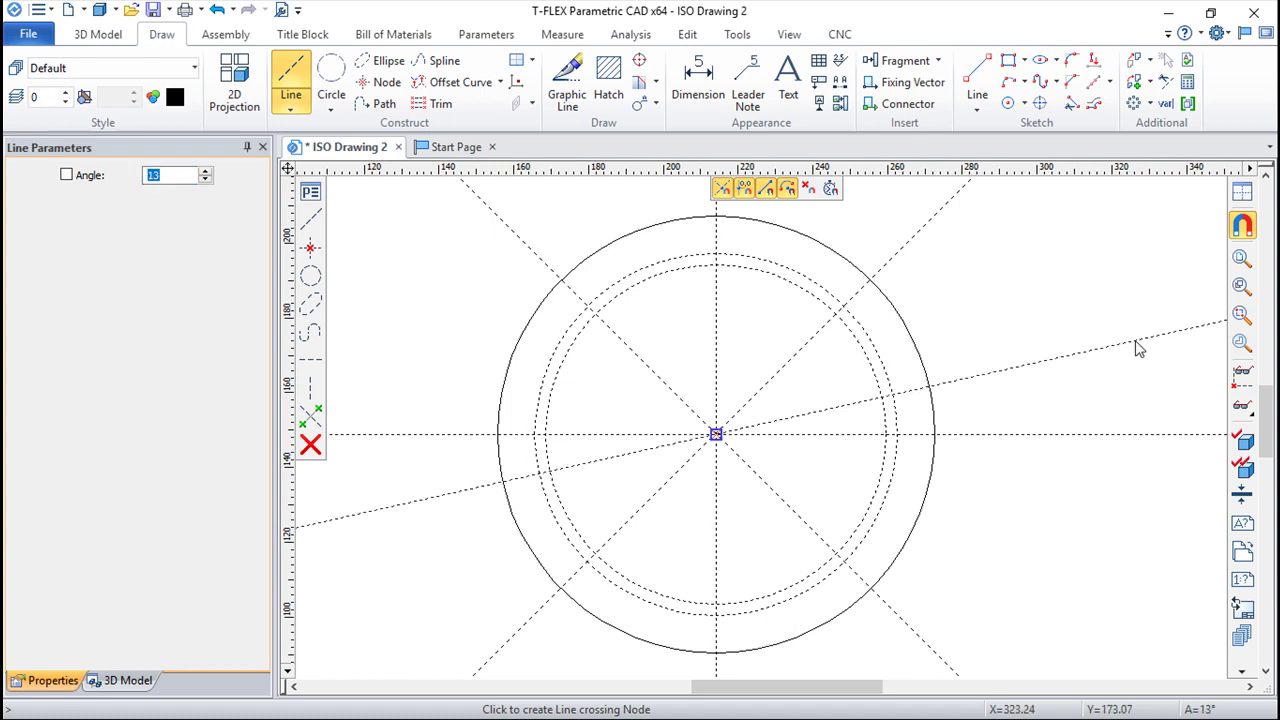
right_click(1136, 320)
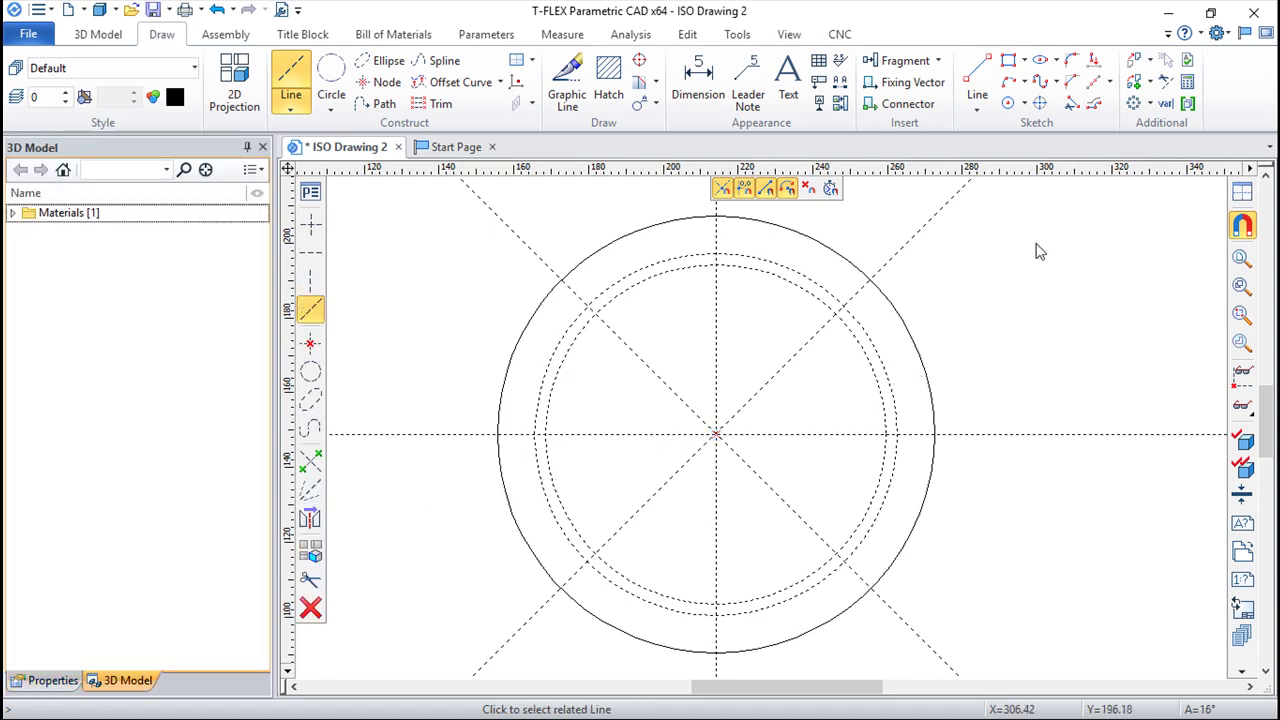
Add parallel construction lines offset 24 on either side of the diagonals.
left_click(940, 214)
type("24")
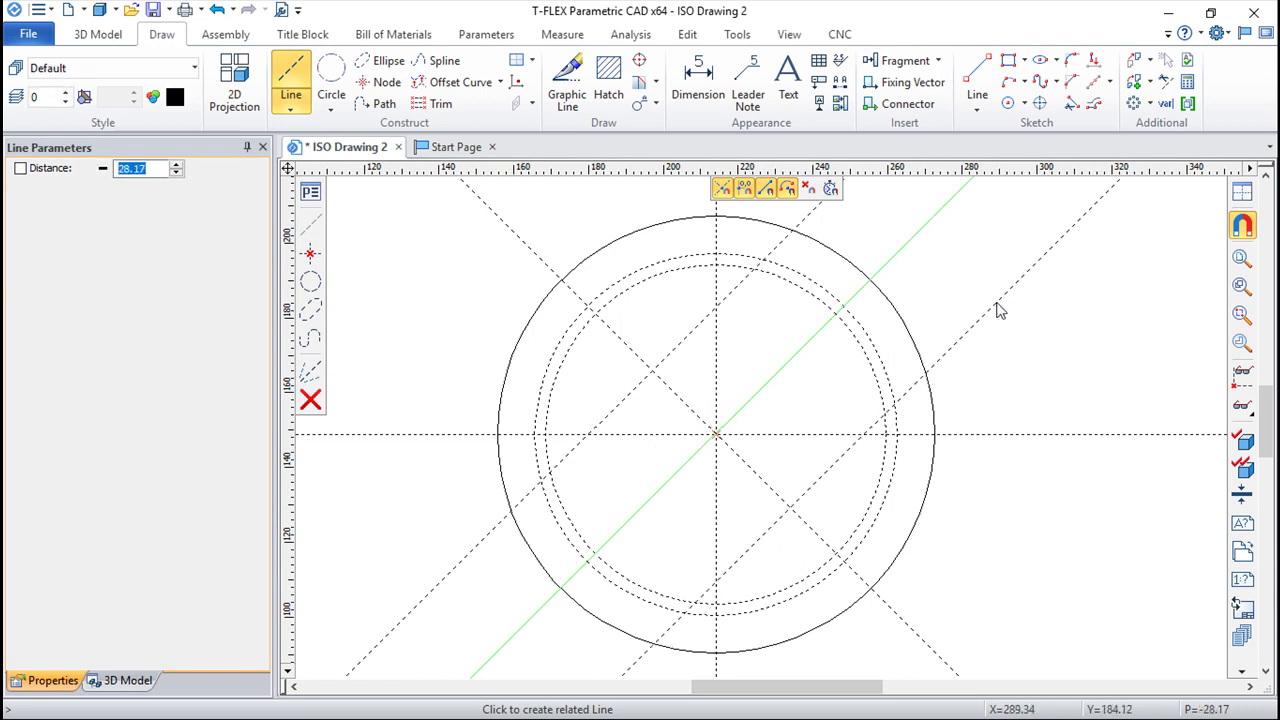
type("24")
left_click(968, 392)
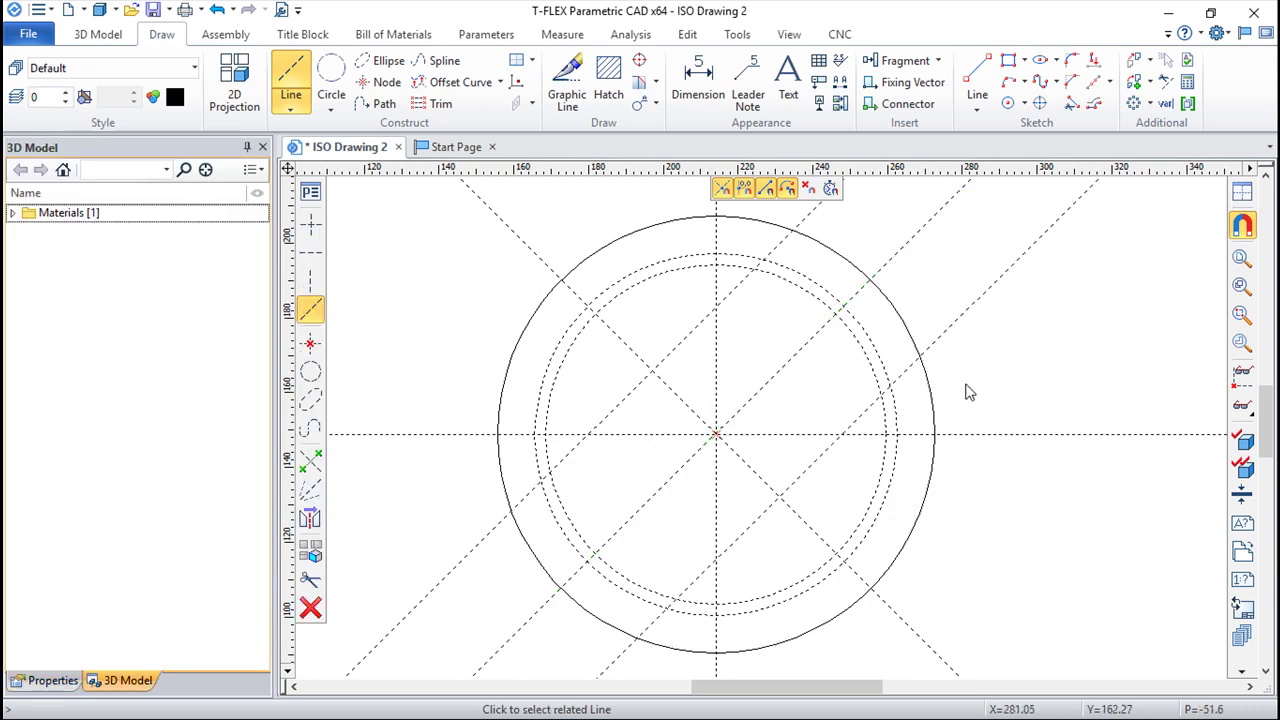
left_click(814, 533)
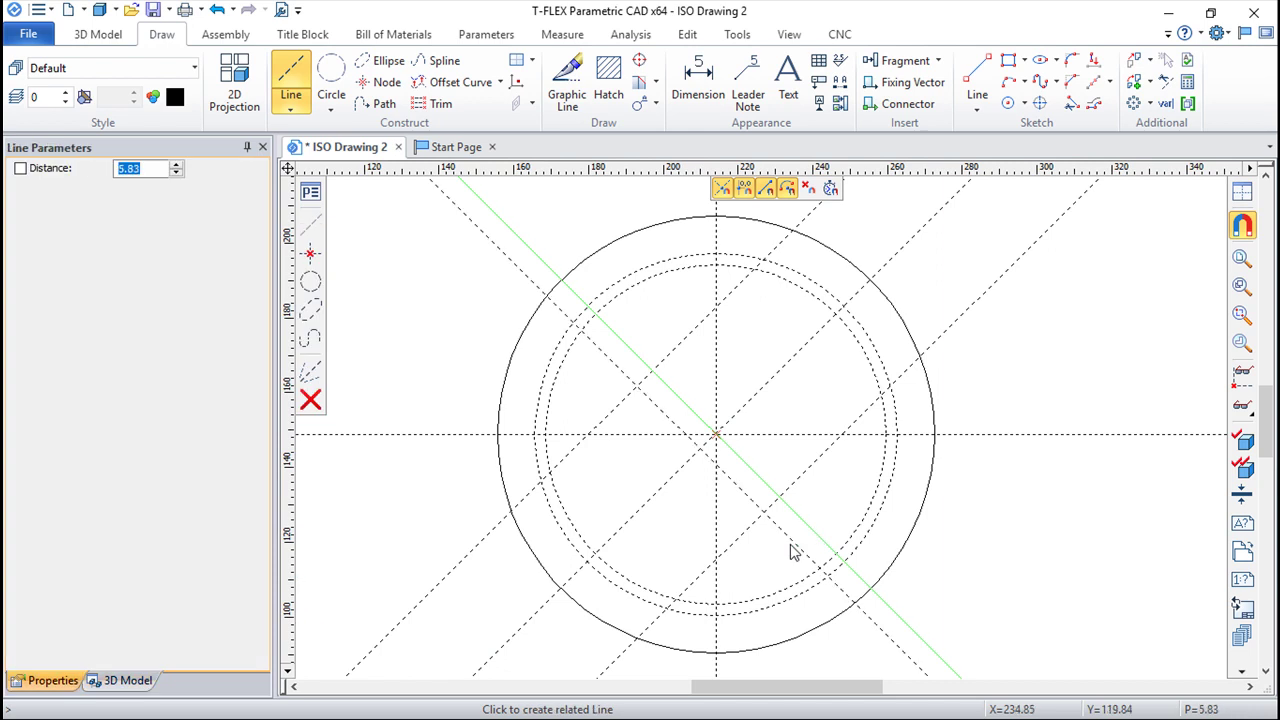
type("24")
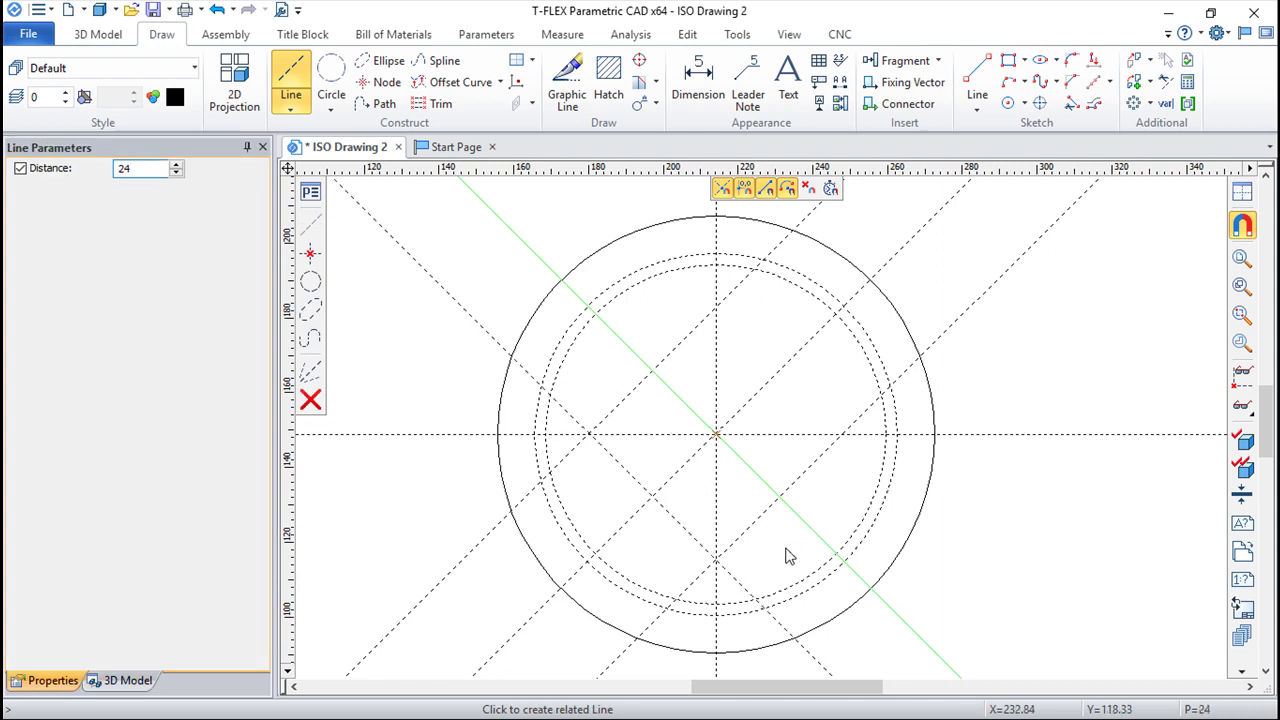
left_click(785, 557)
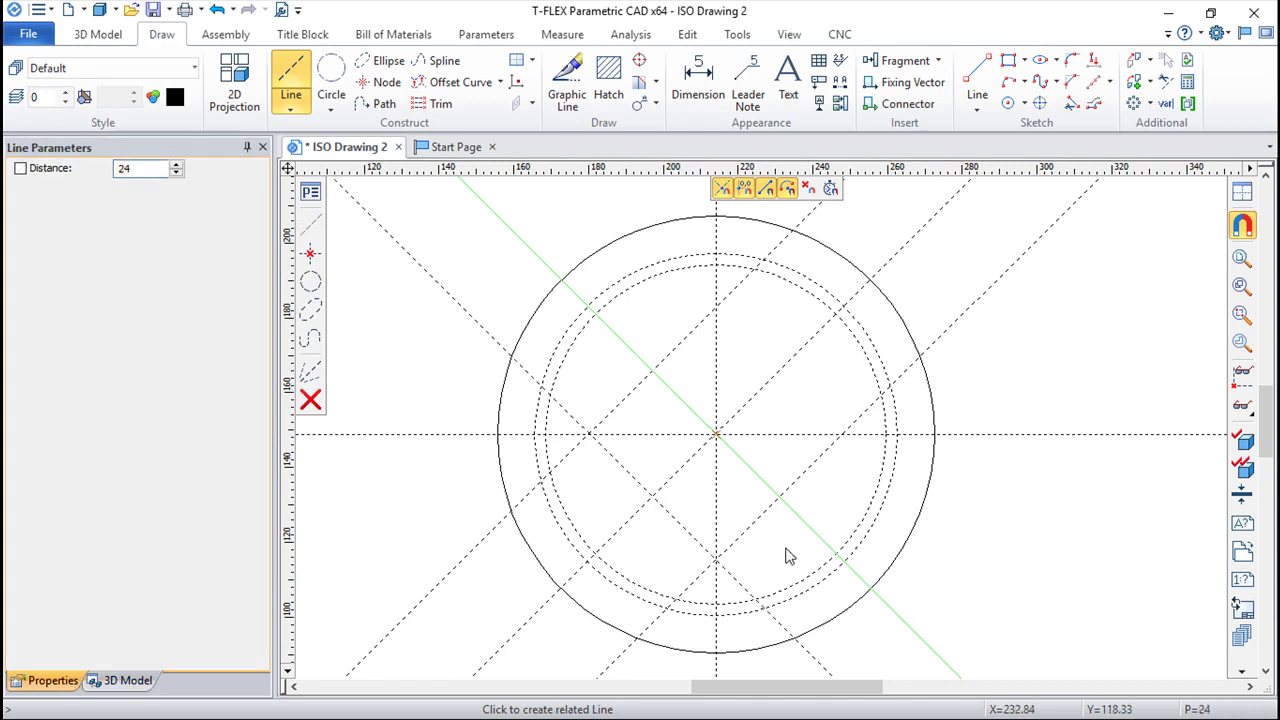
type("24")
left_click(993, 557)
key("Escape")
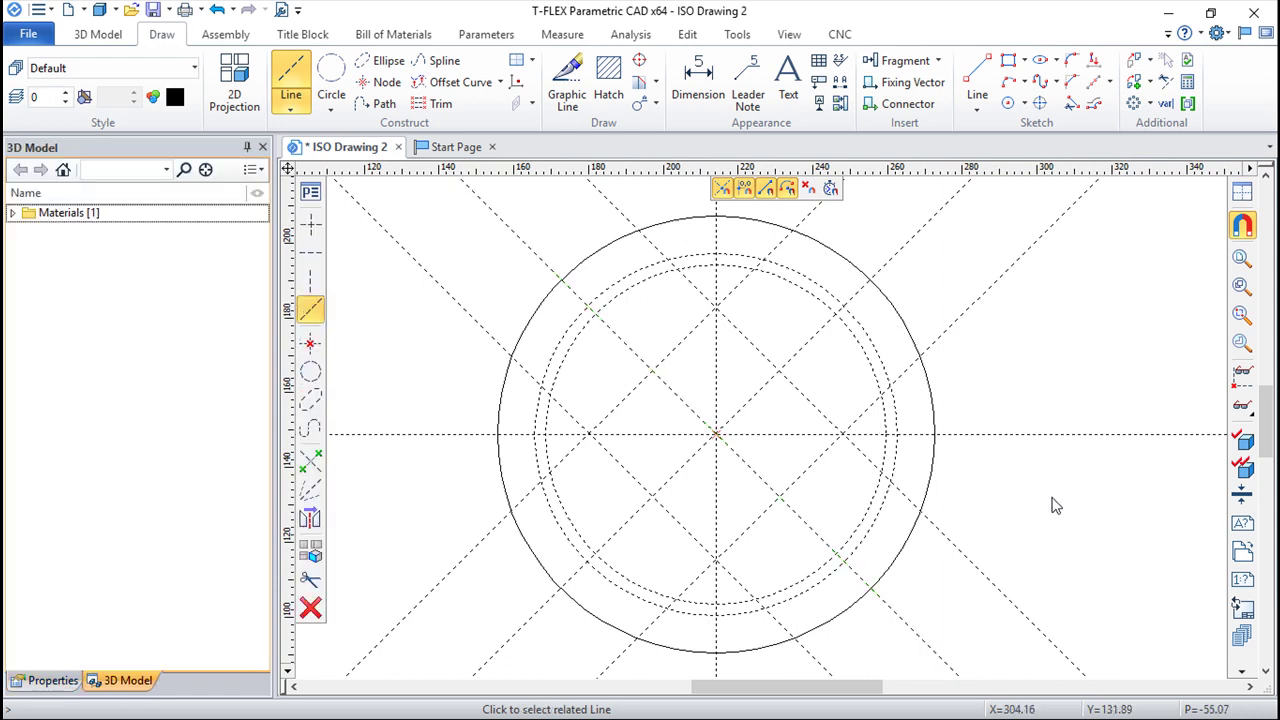
scroll(1038, 427, "up", 1)
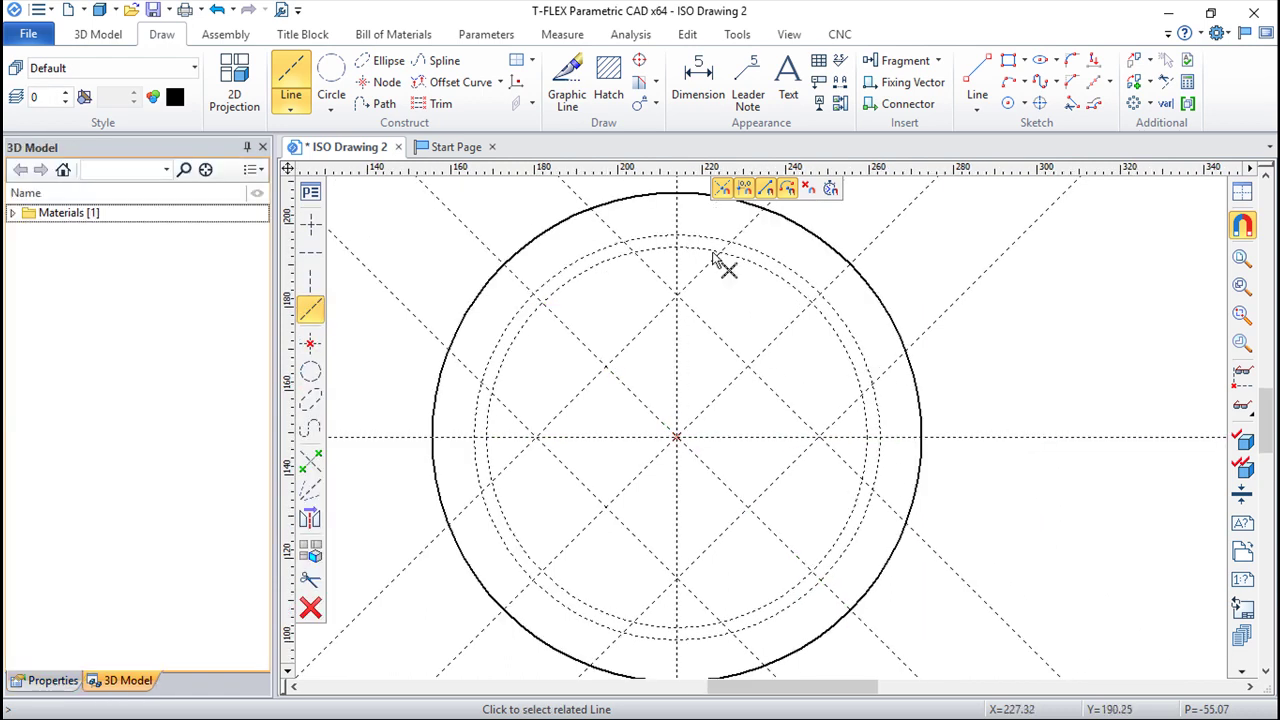
Draw the right and bottom V-notches as solid lines into the outer circle.
left_click(572, 80)
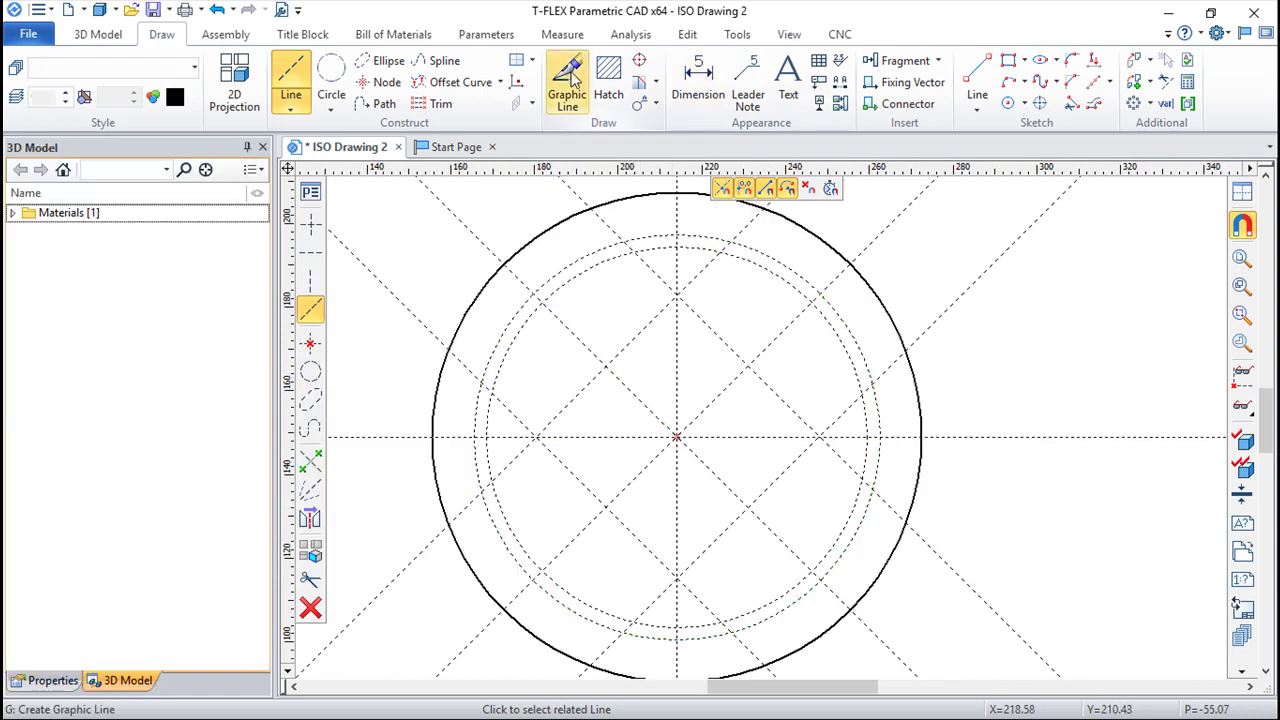
left_click(905, 352)
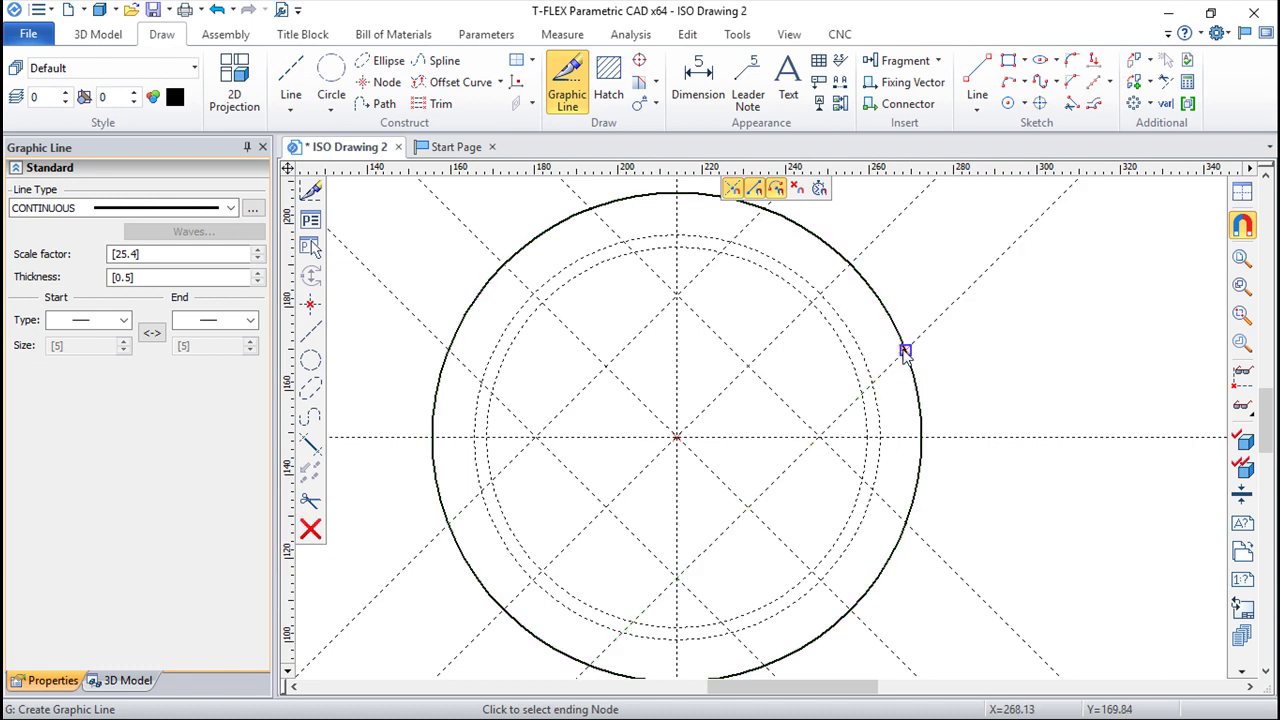
left_click(819, 437)
left_click(915, 526)
scroll(767, 544, "down", 1)
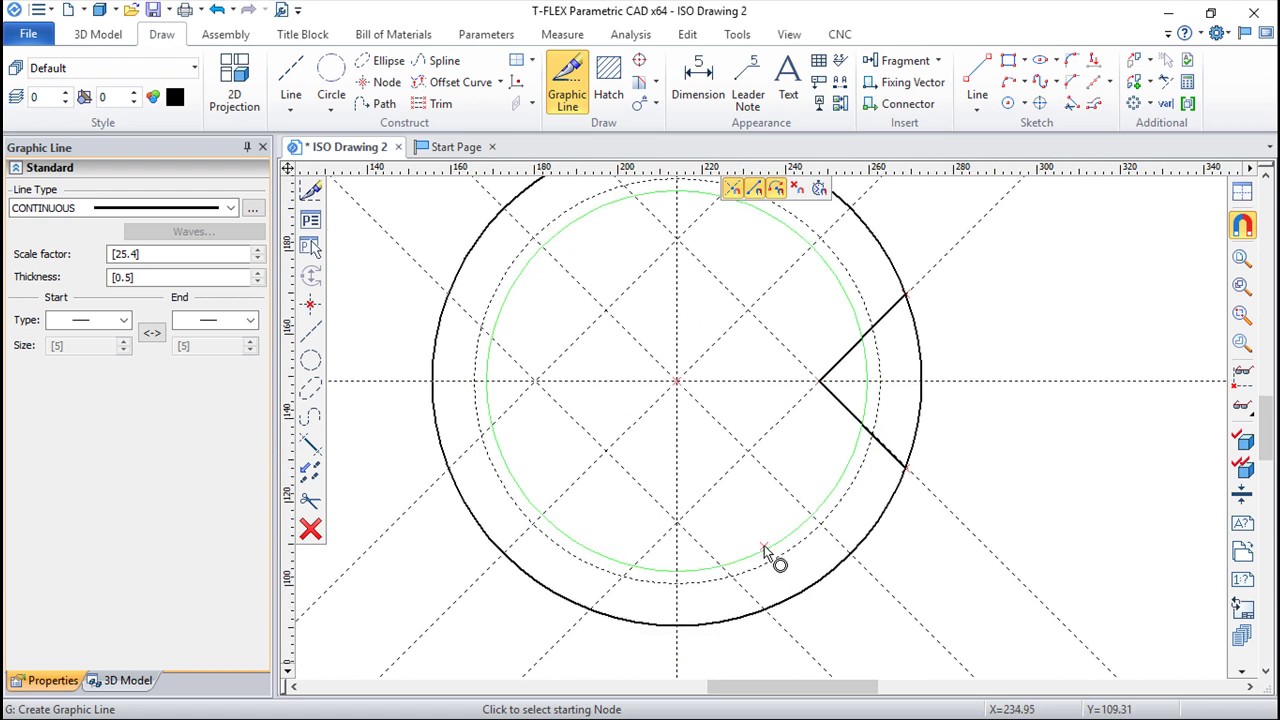
left_click(763, 610)
left_click(677, 523)
left_click(591, 610)
Draw the left and top V-notches as solid lines into the outer circle.
left_click(448, 469)
left_click(536, 381)
key("Escape")
middle_click_drag(619, 199, 597, 318)
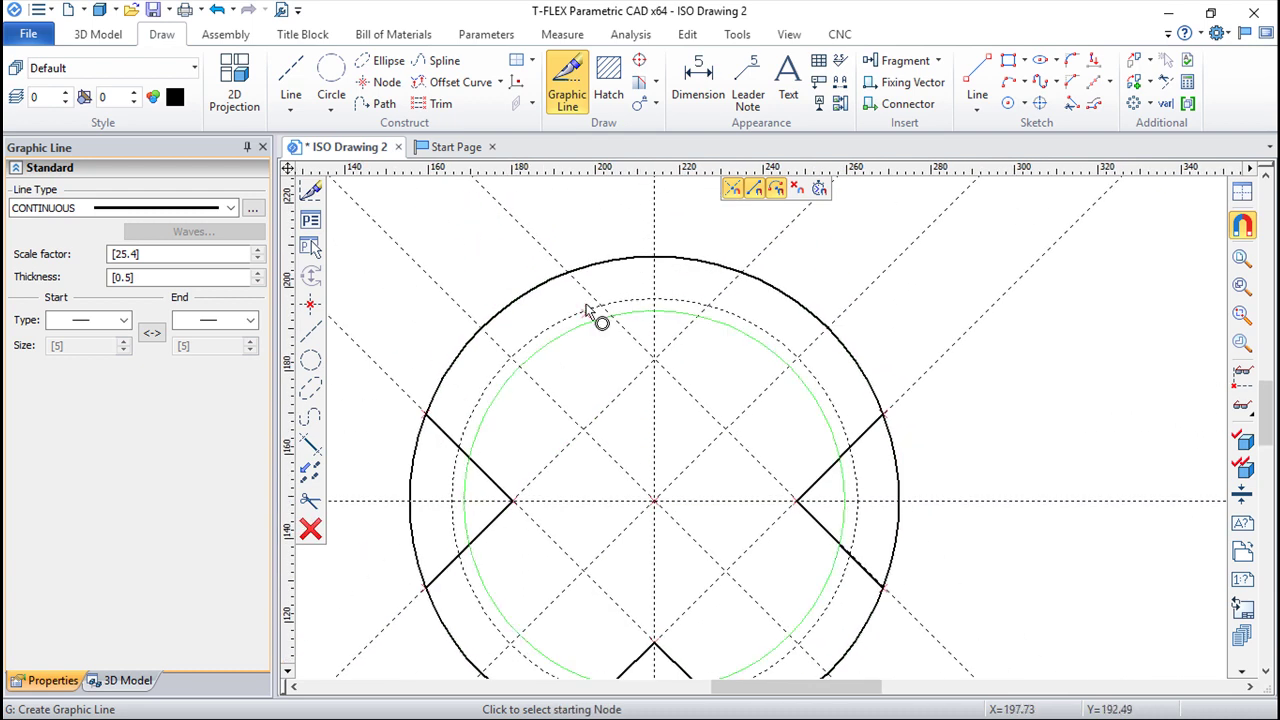
left_click(568, 271)
left_click(654, 359)
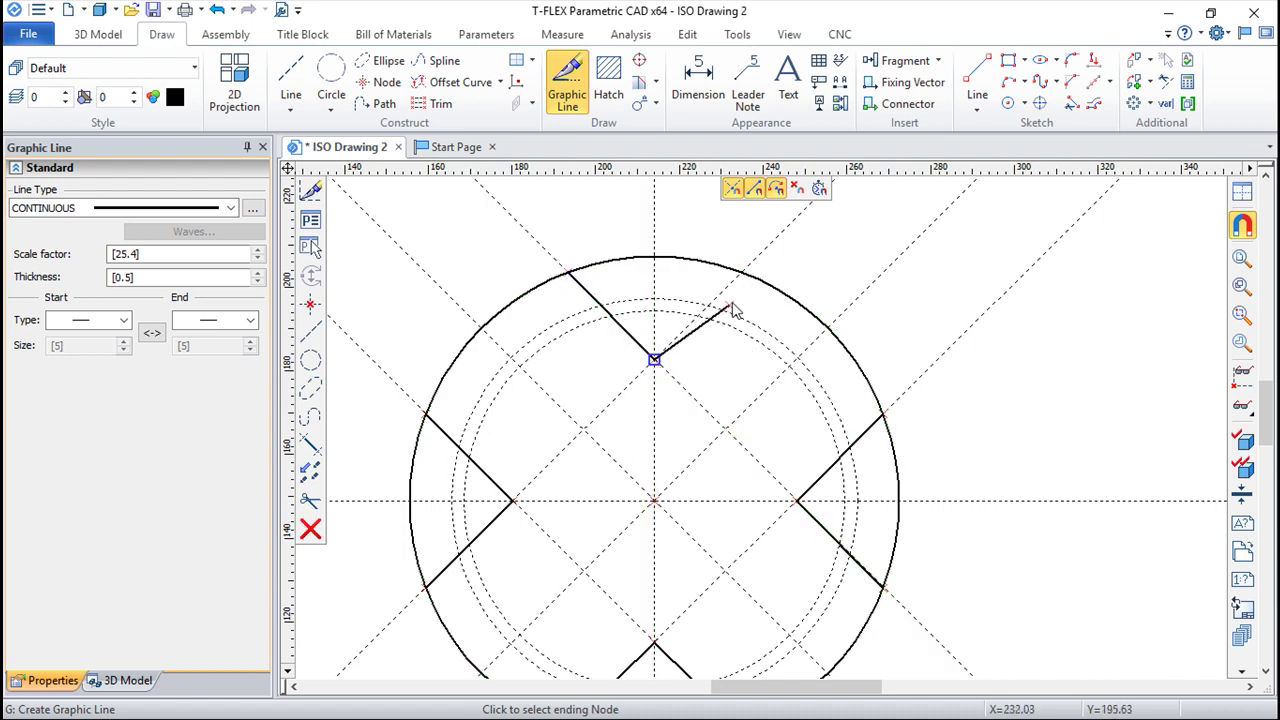
left_click(741, 271)
key("Escape")
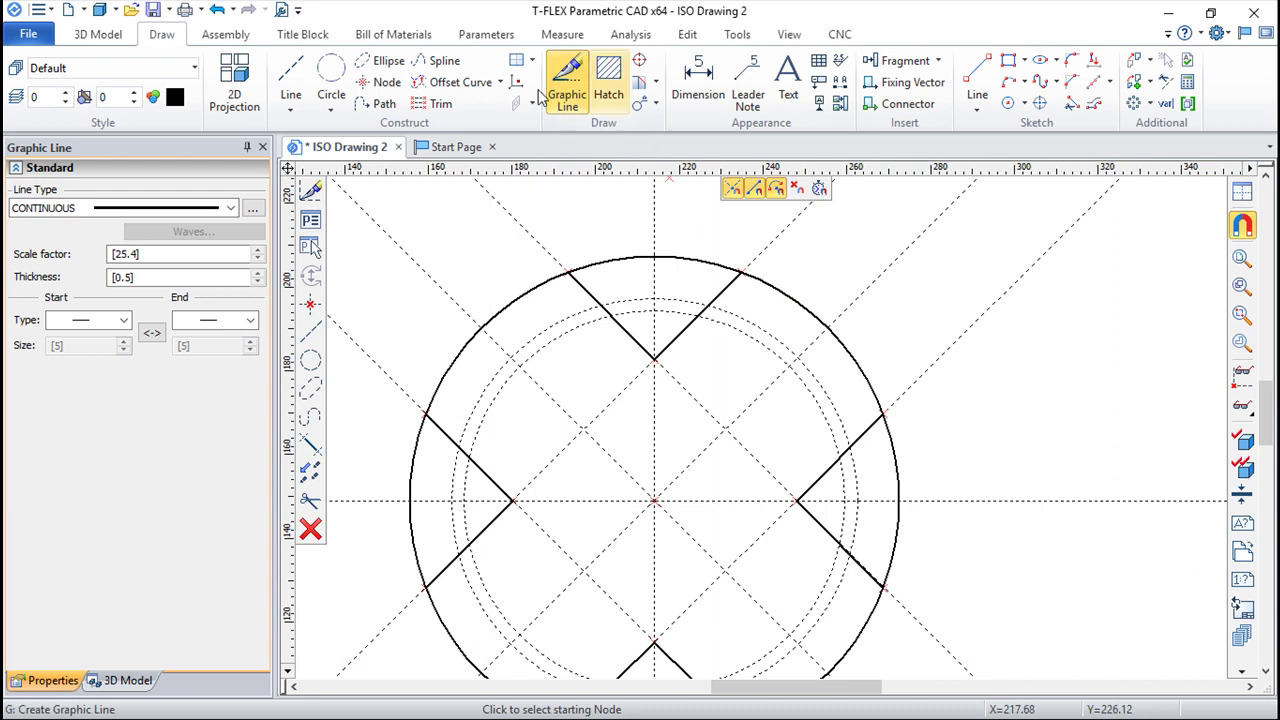
Place radius 9 construction circles at the four diagonal bolt-hole nodes.
left_click(338, 80)
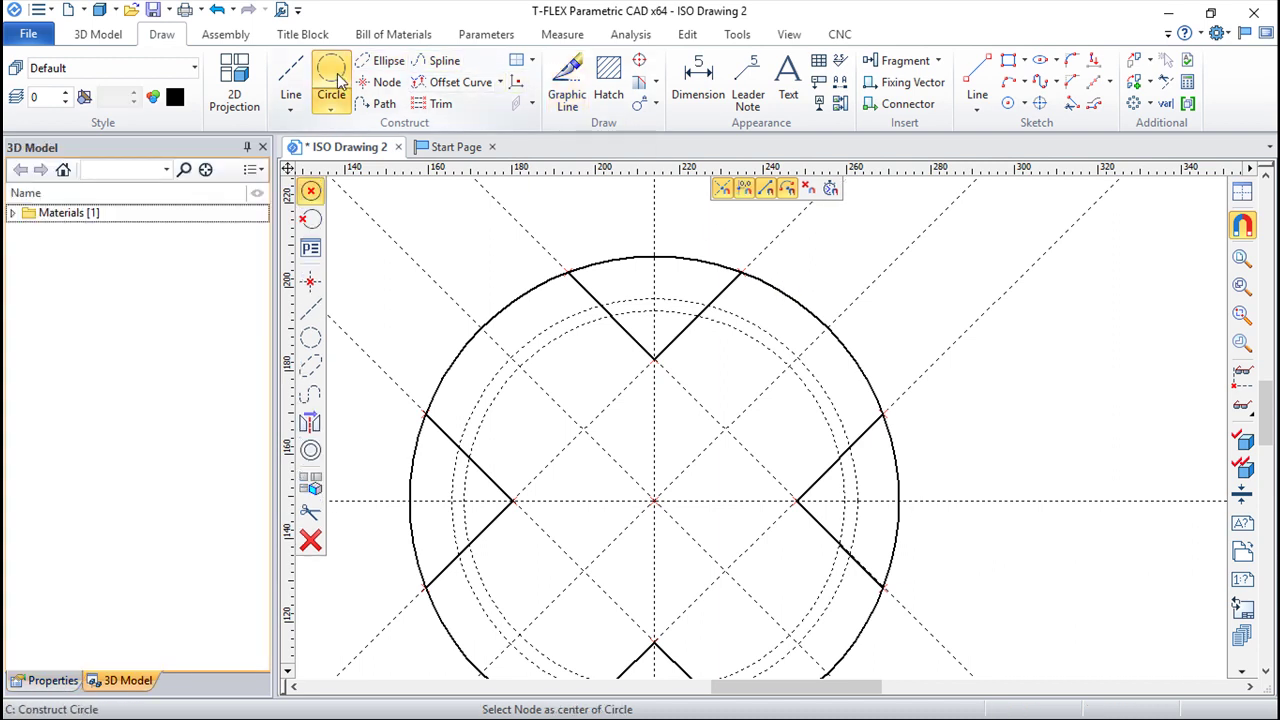
left_click(789, 367)
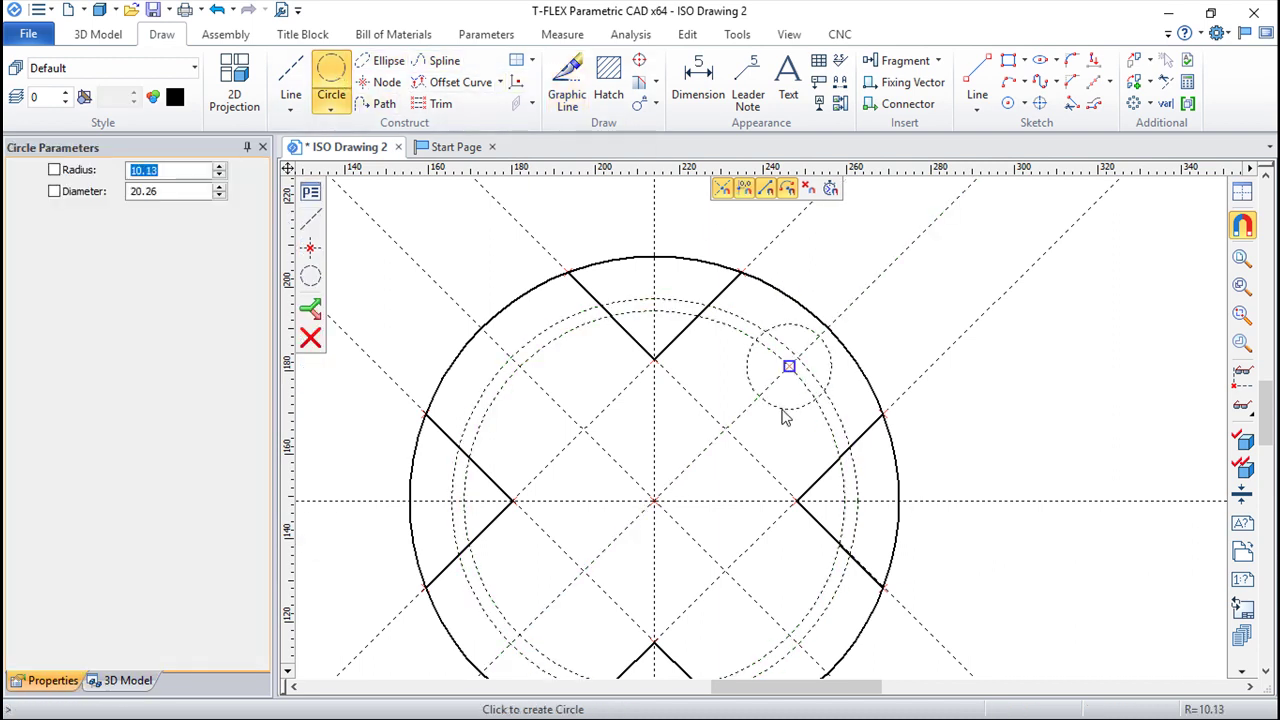
type("9")
key("Return")
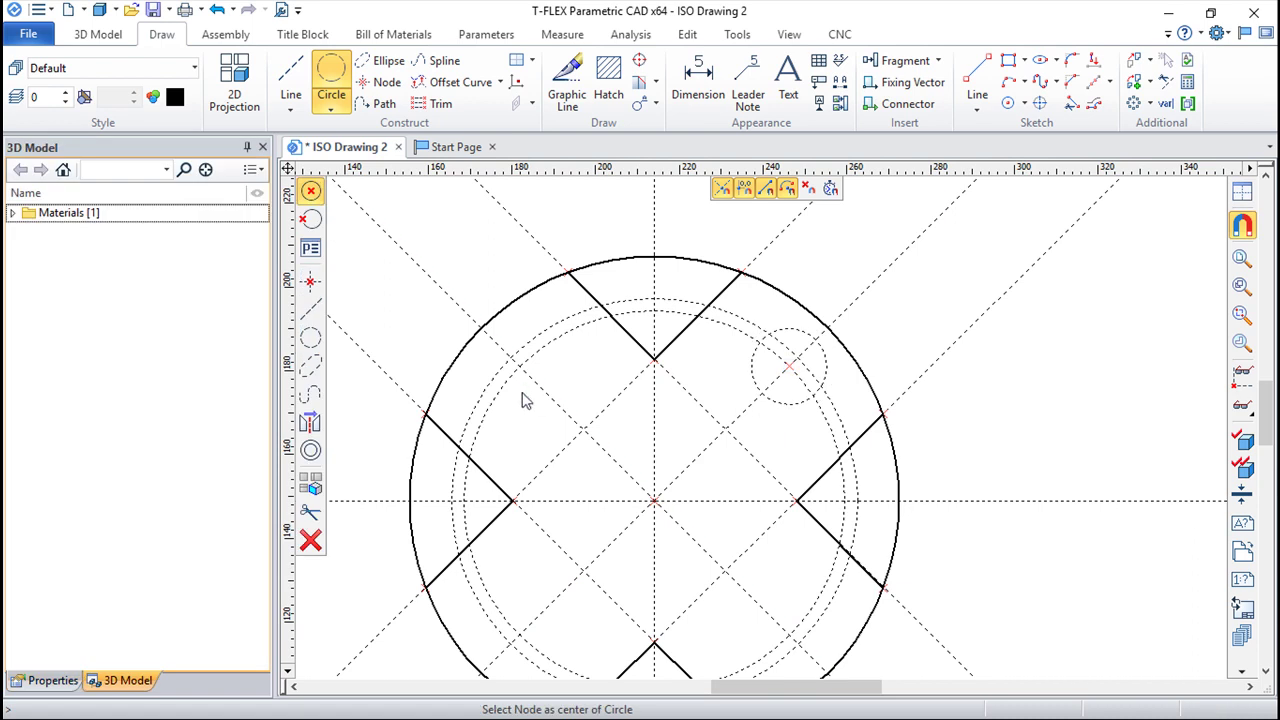
left_click(520, 366)
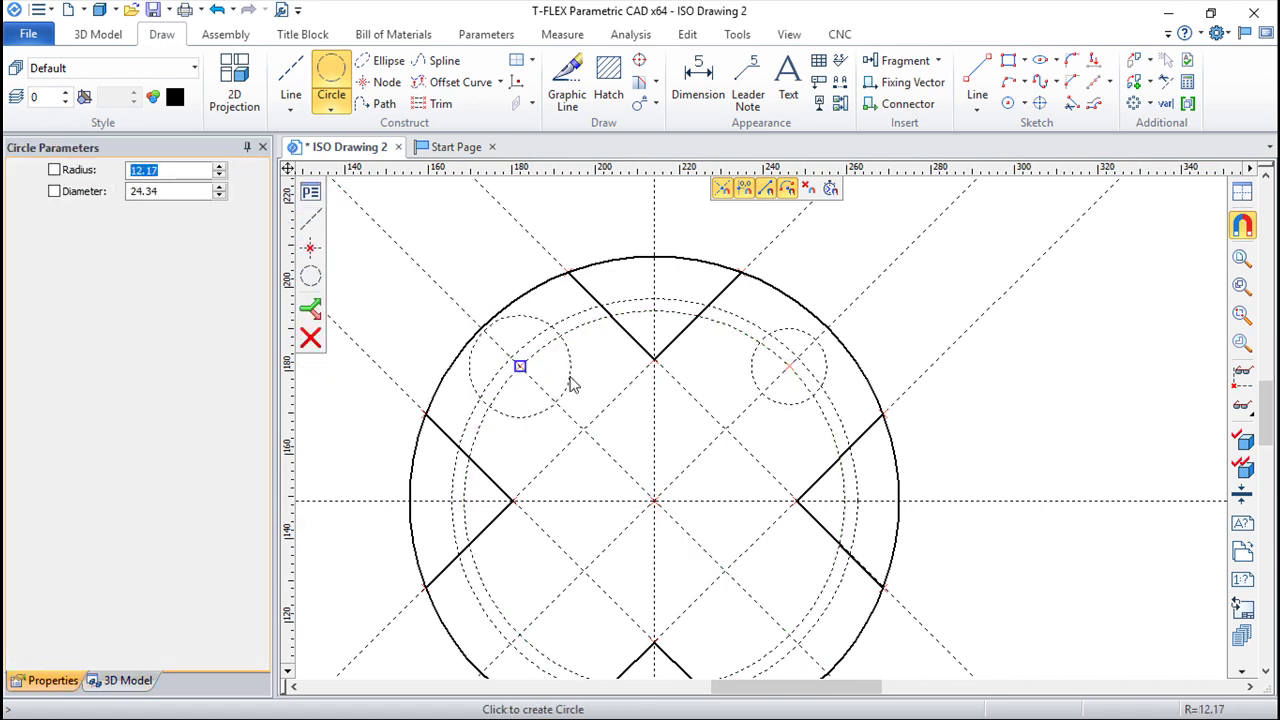
type("9")
key("Return")
scroll(697, 436, "down", 3)
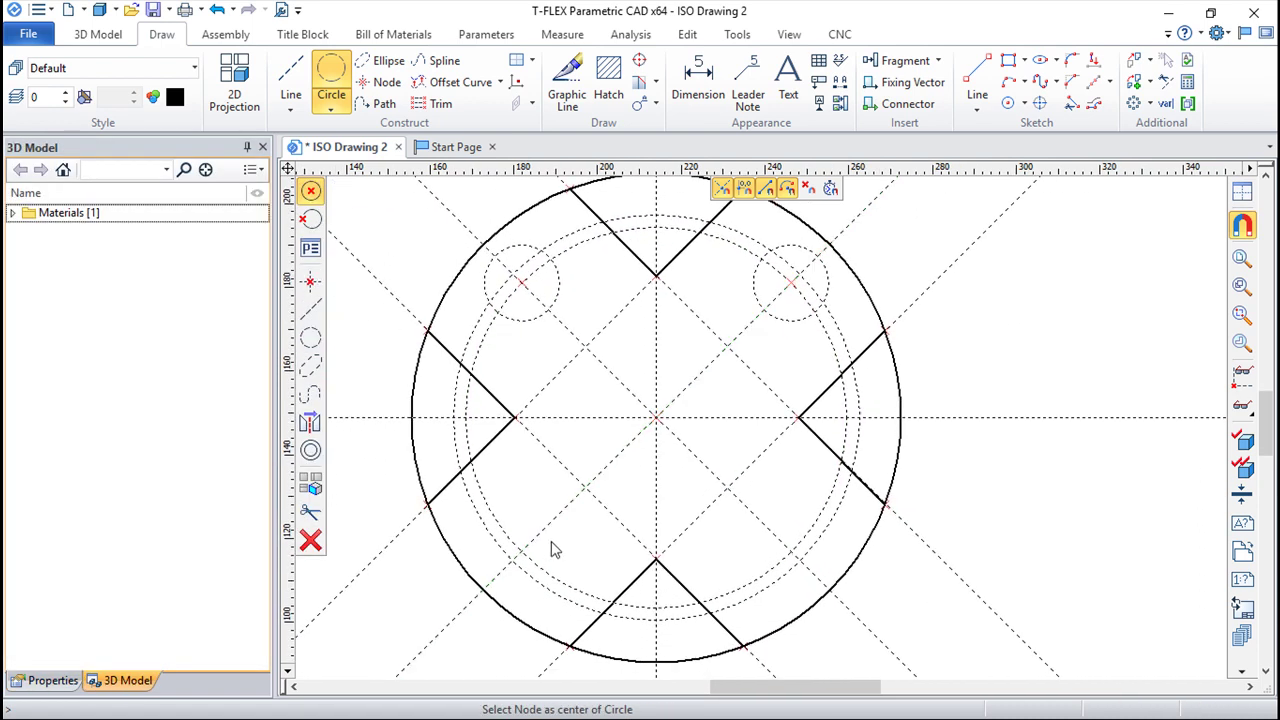
left_click(521, 551)
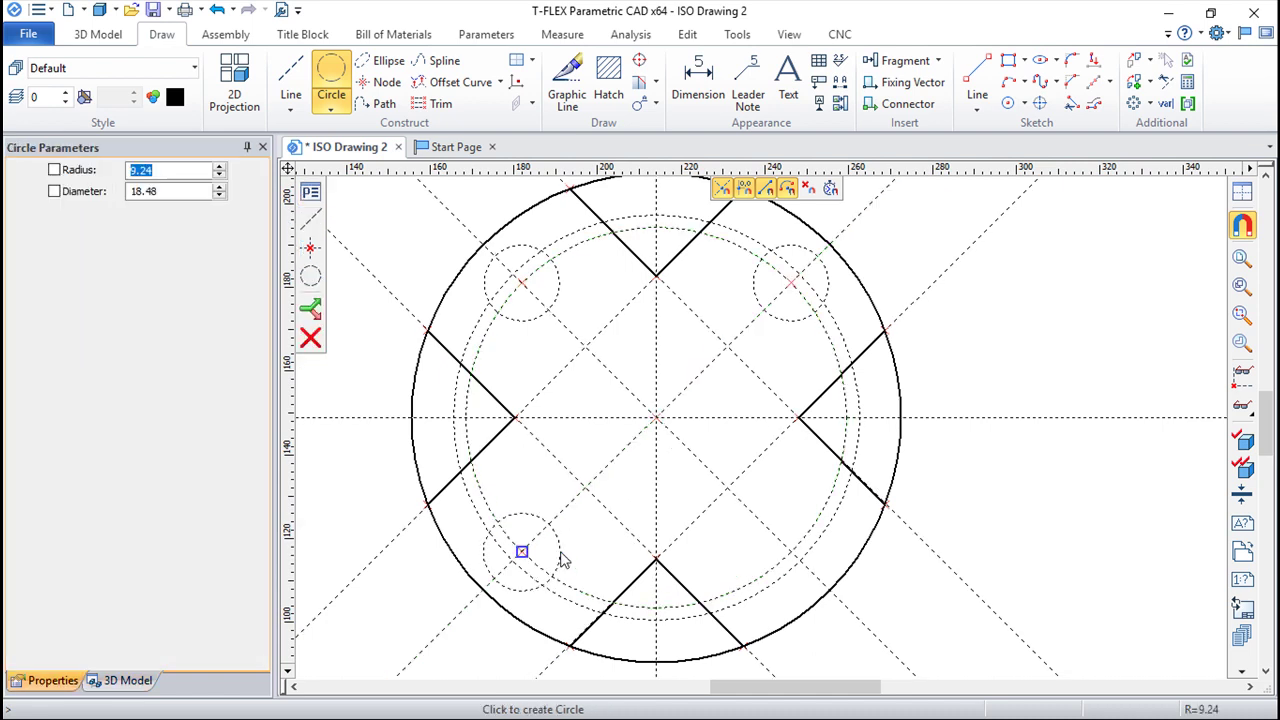
type("9")
key("Return")
left_click(790, 551)
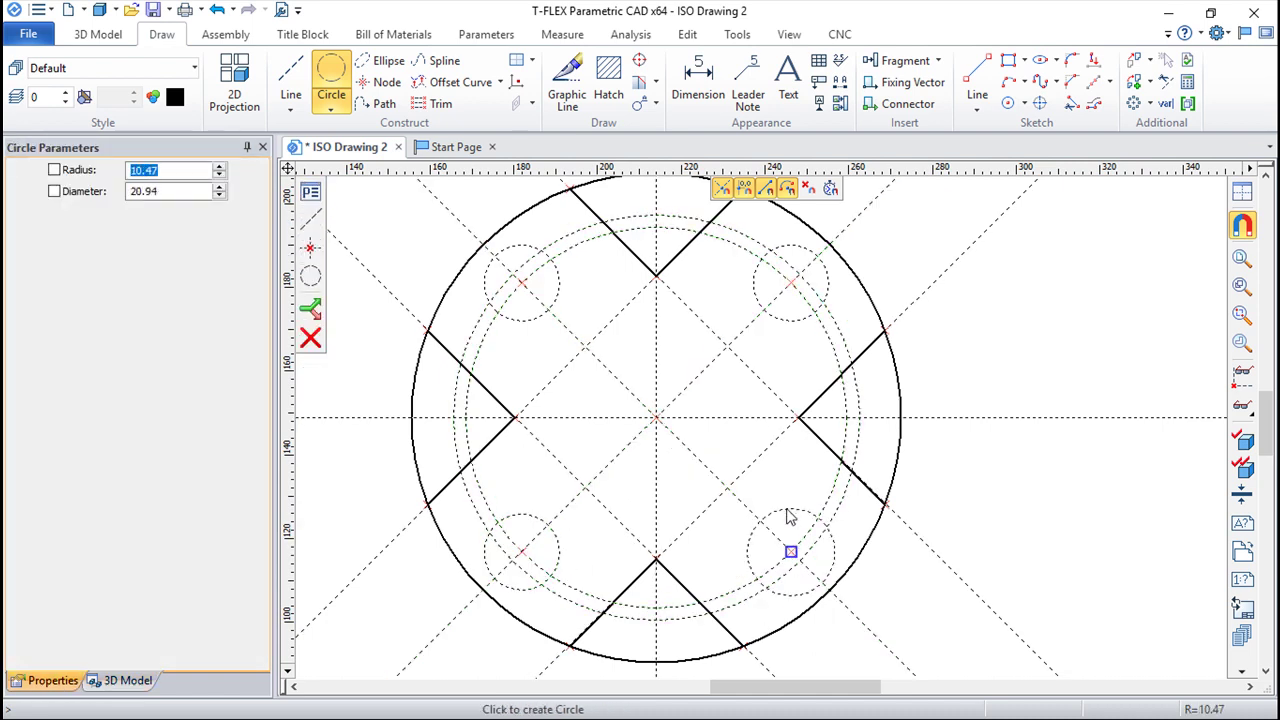
Finish the lower-right radius 9 circle and trace all four bolt holes as solid outlines.
type("9")
key("Return")
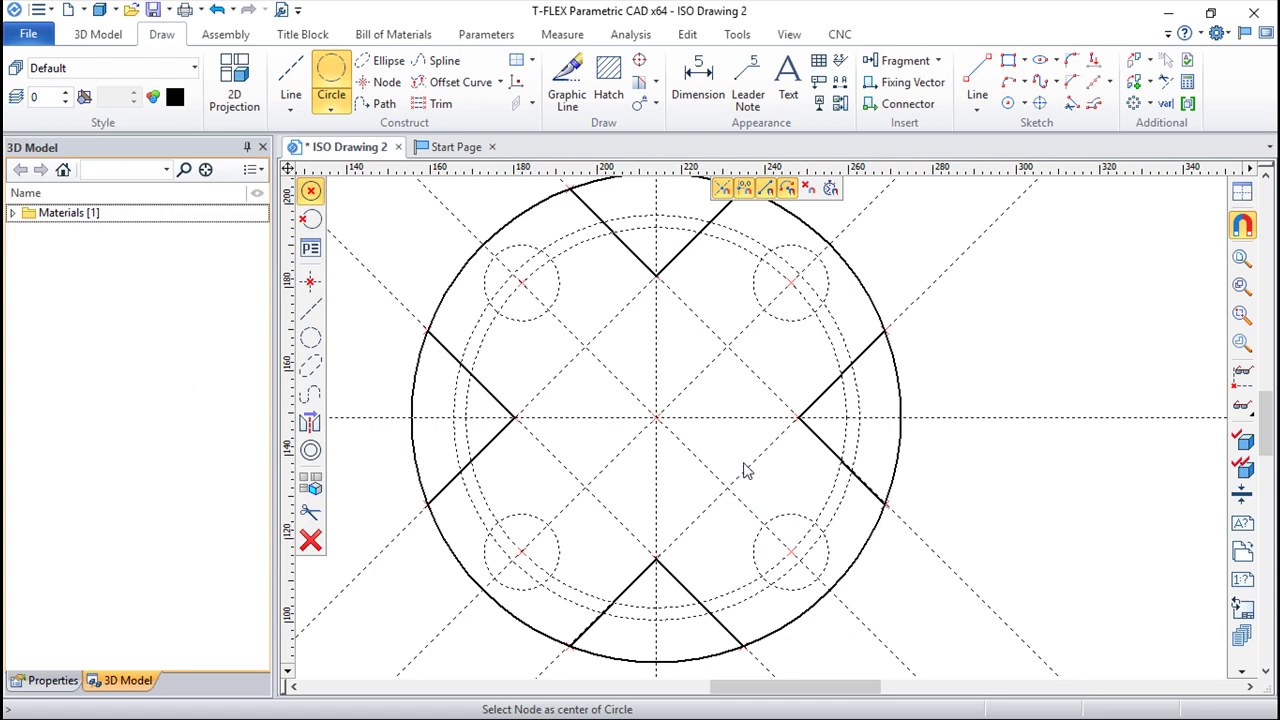
left_click(567, 82)
left_click(563, 300)
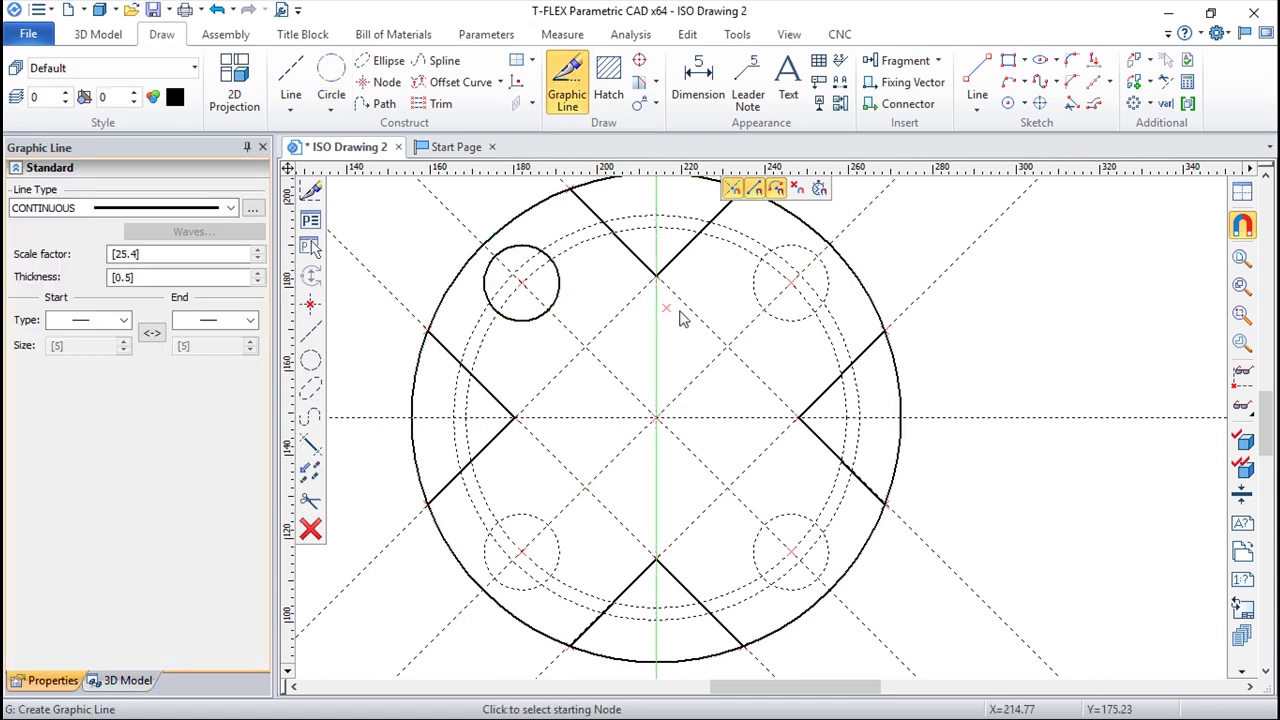
left_click(757, 290)
left_click(797, 515)
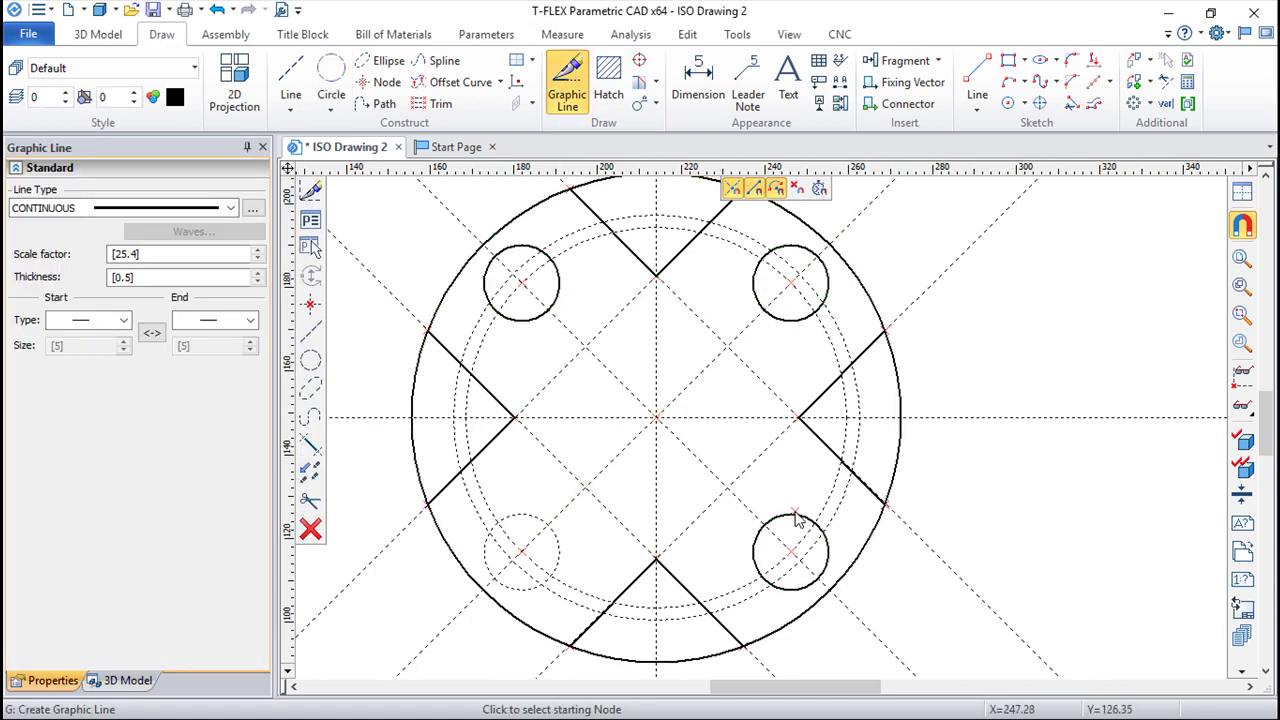
left_click(566, 553)
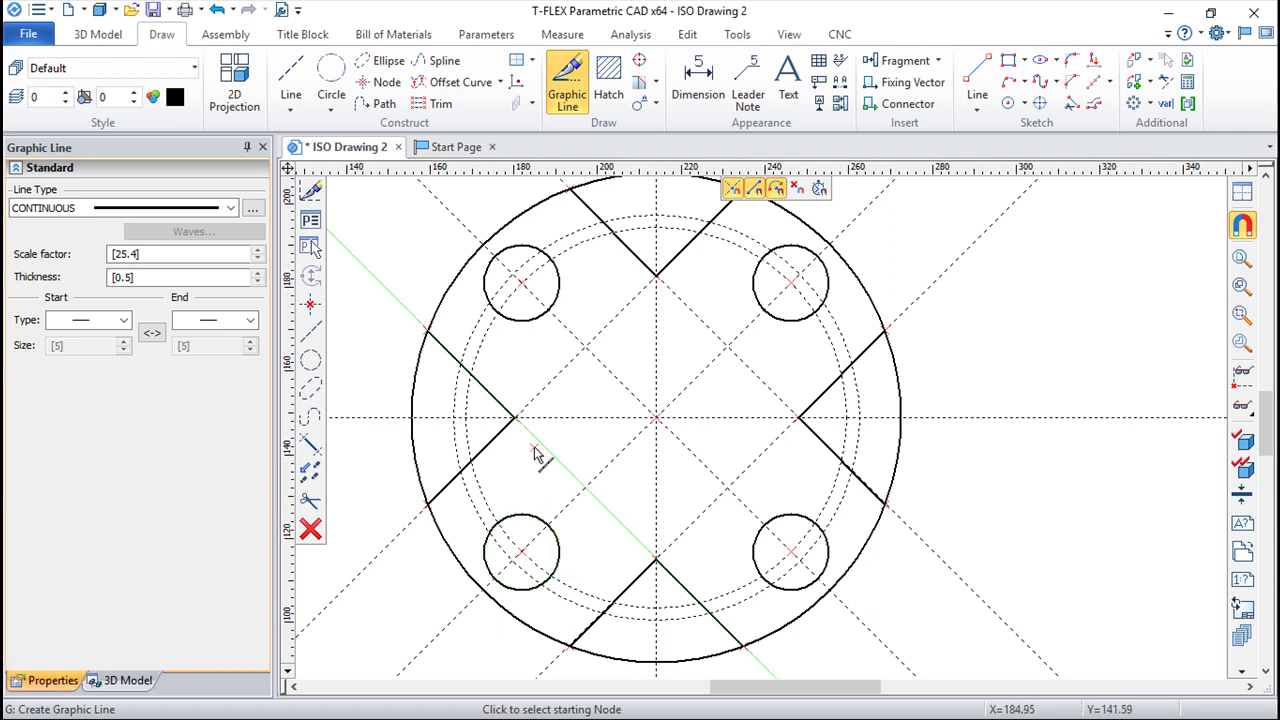
left_click(333, 85)
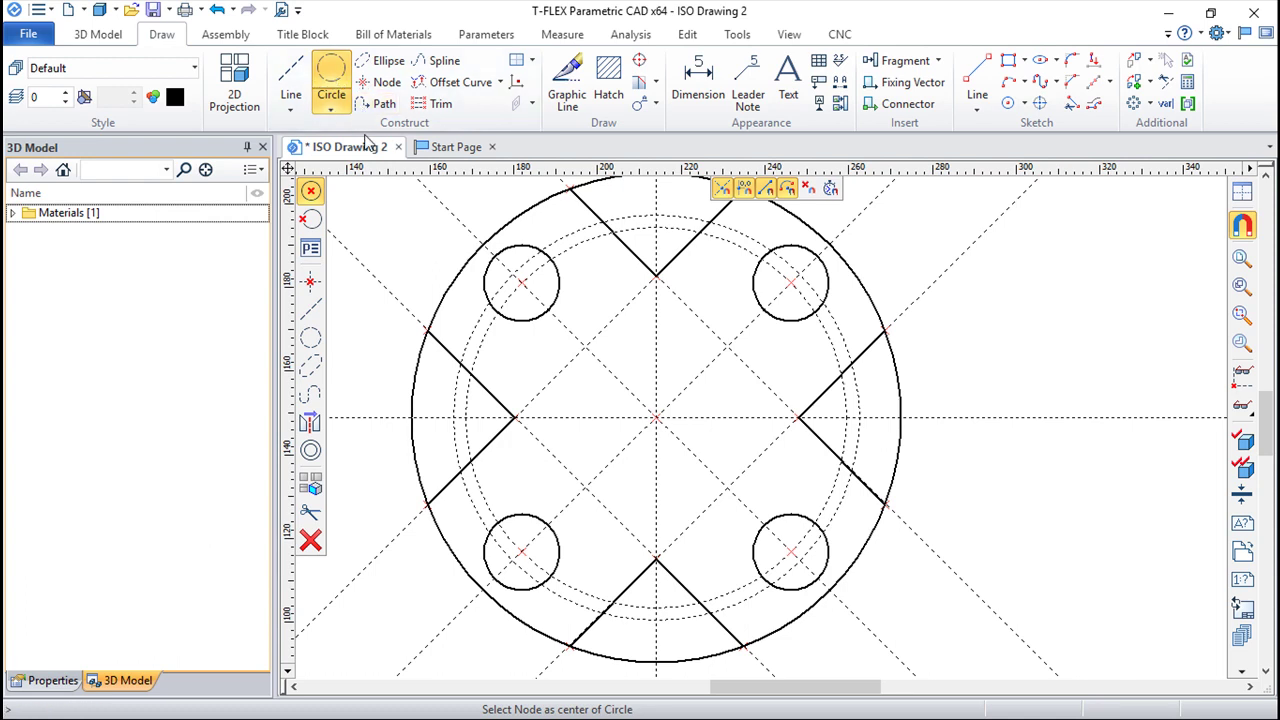
Add small concentric construction circles at the top and right axis nodes.
left_click(656, 216)
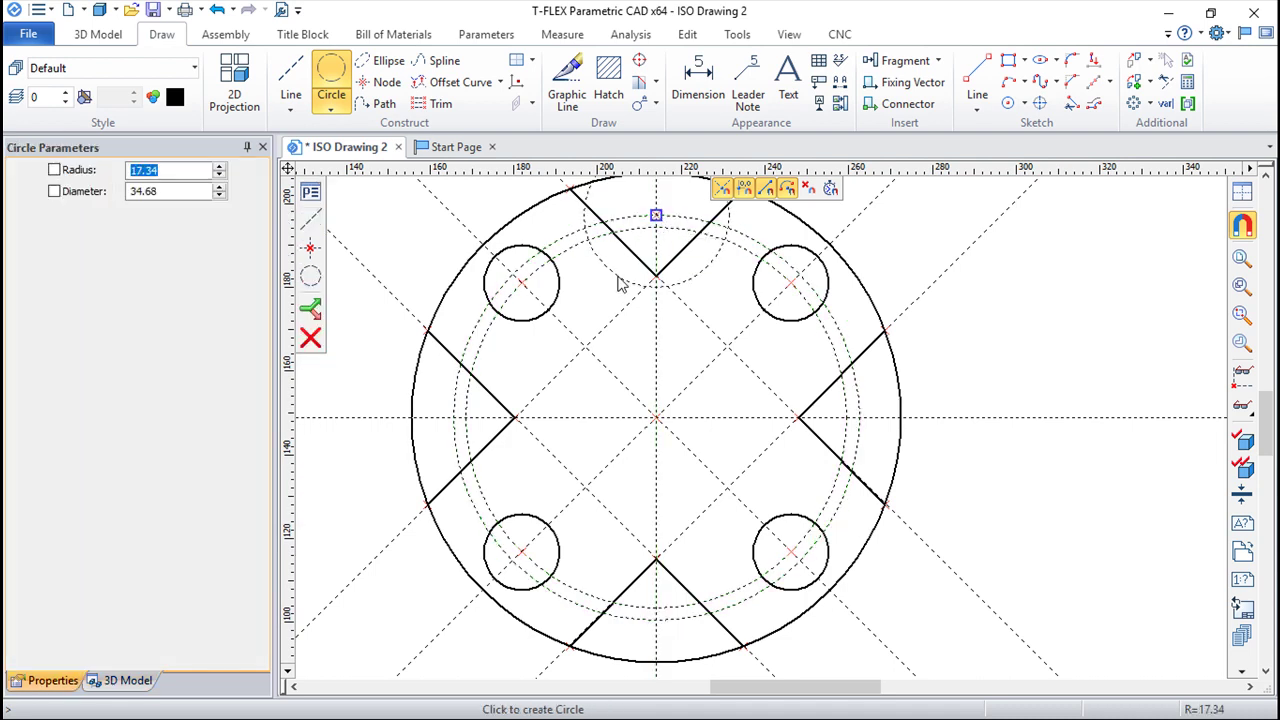
key("Escape")
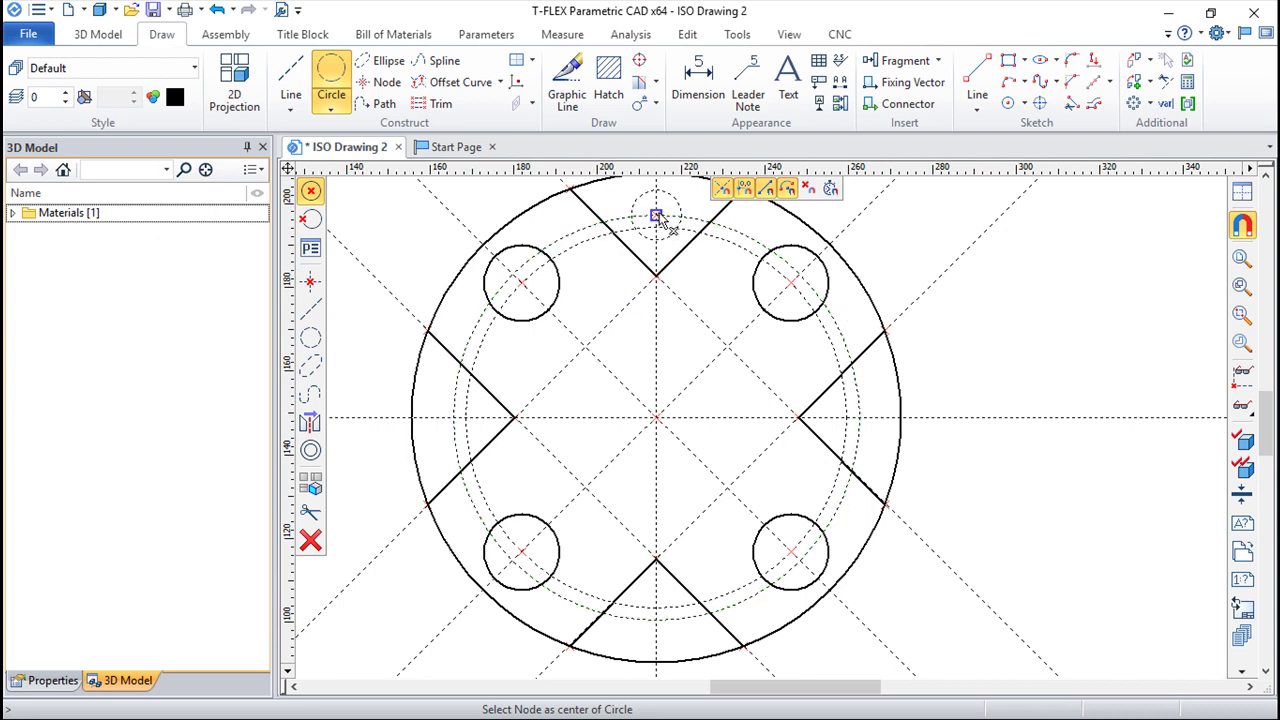
left_click(656, 216)
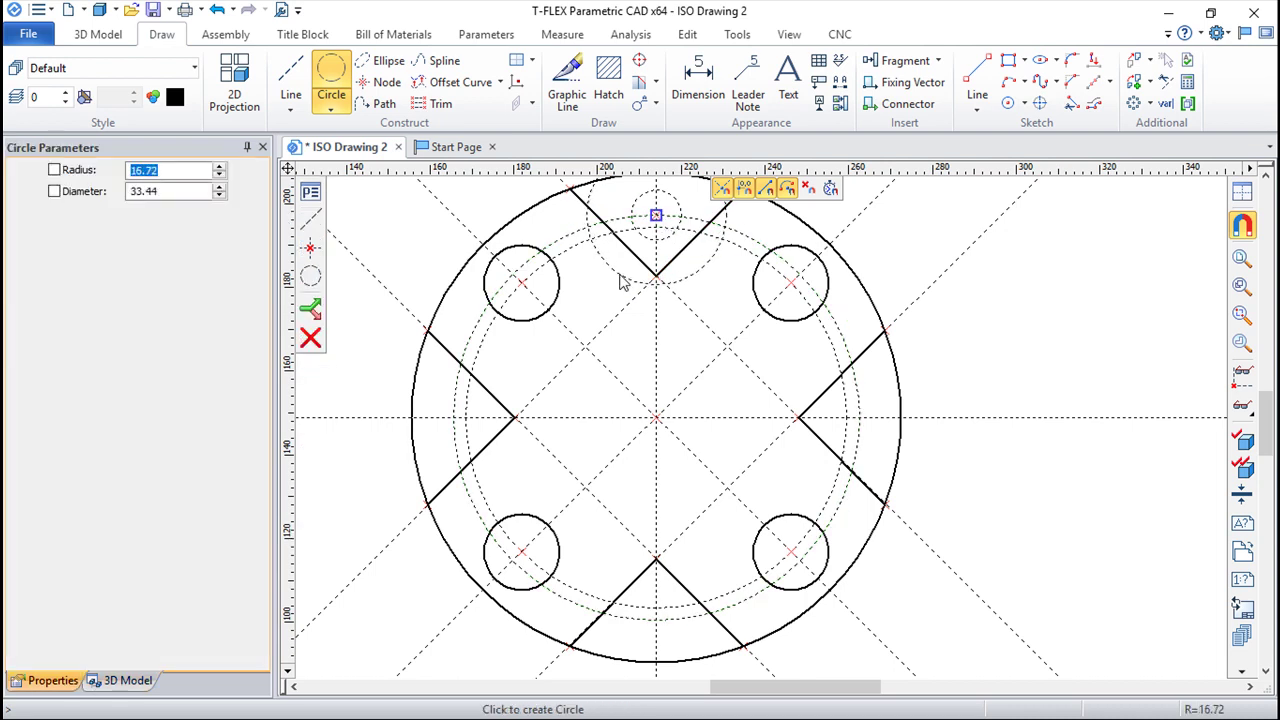
type("6")
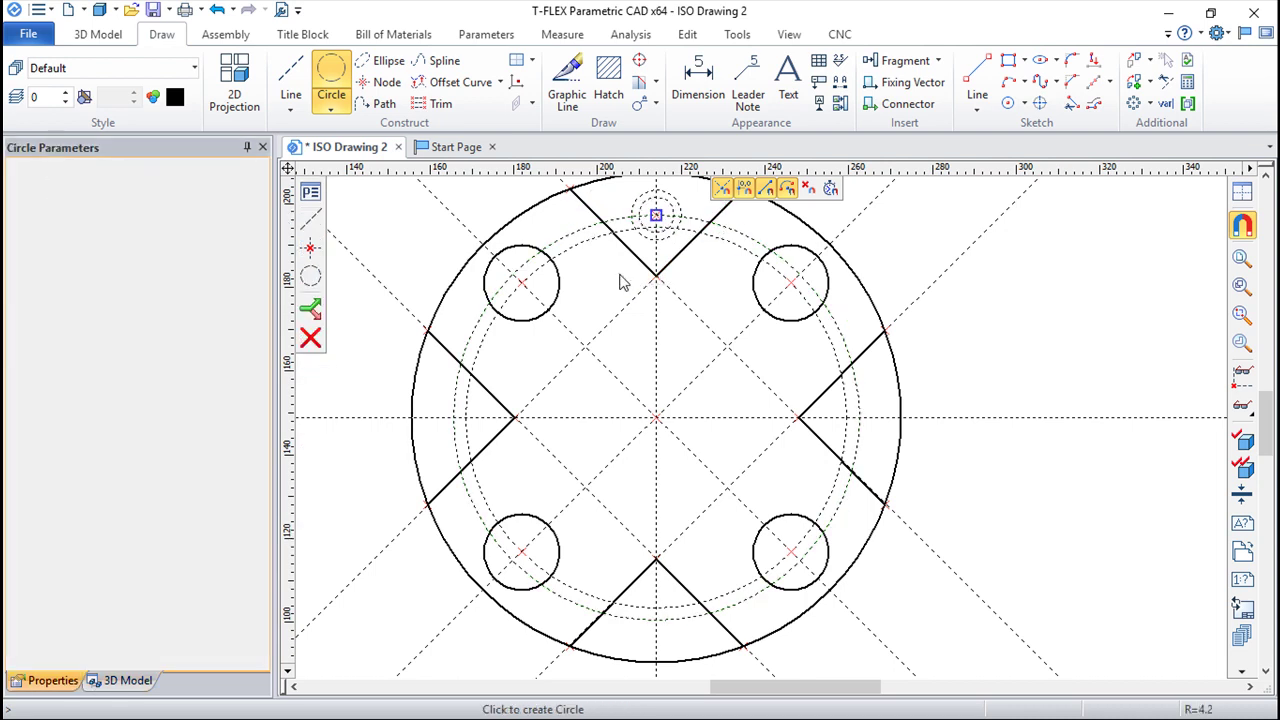
key("Return")
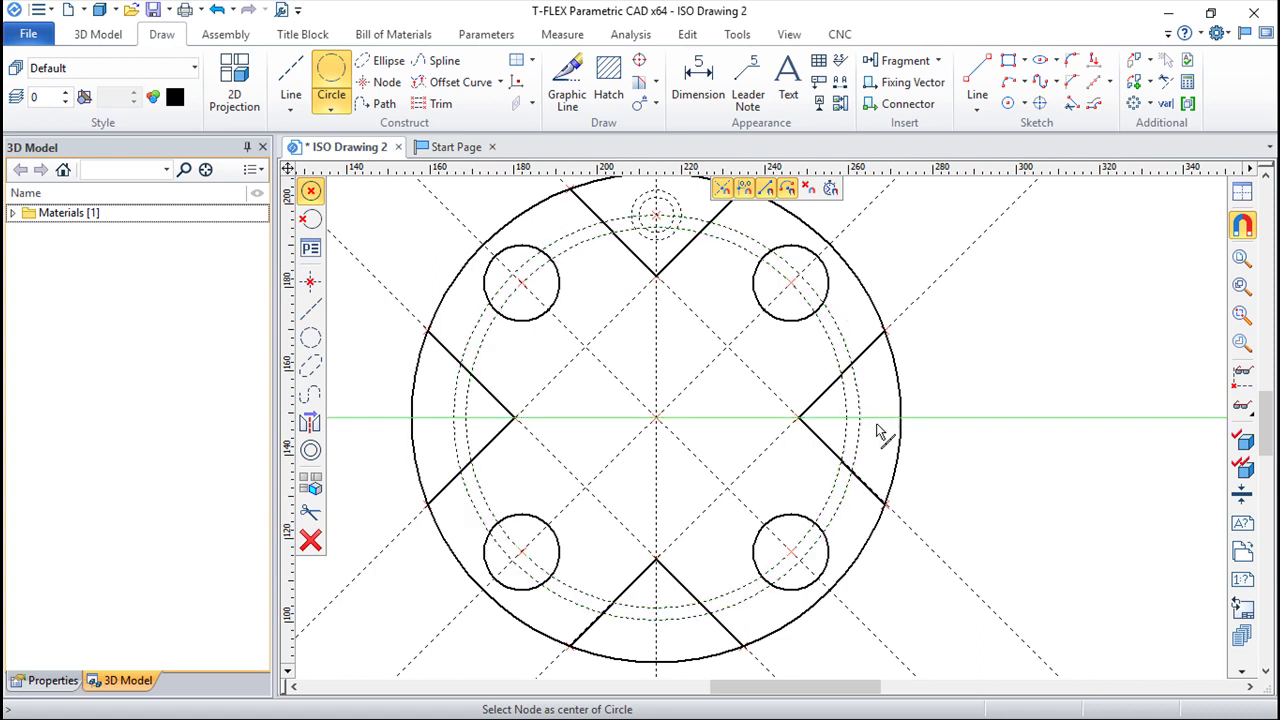
left_click(858, 418)
key("Return")
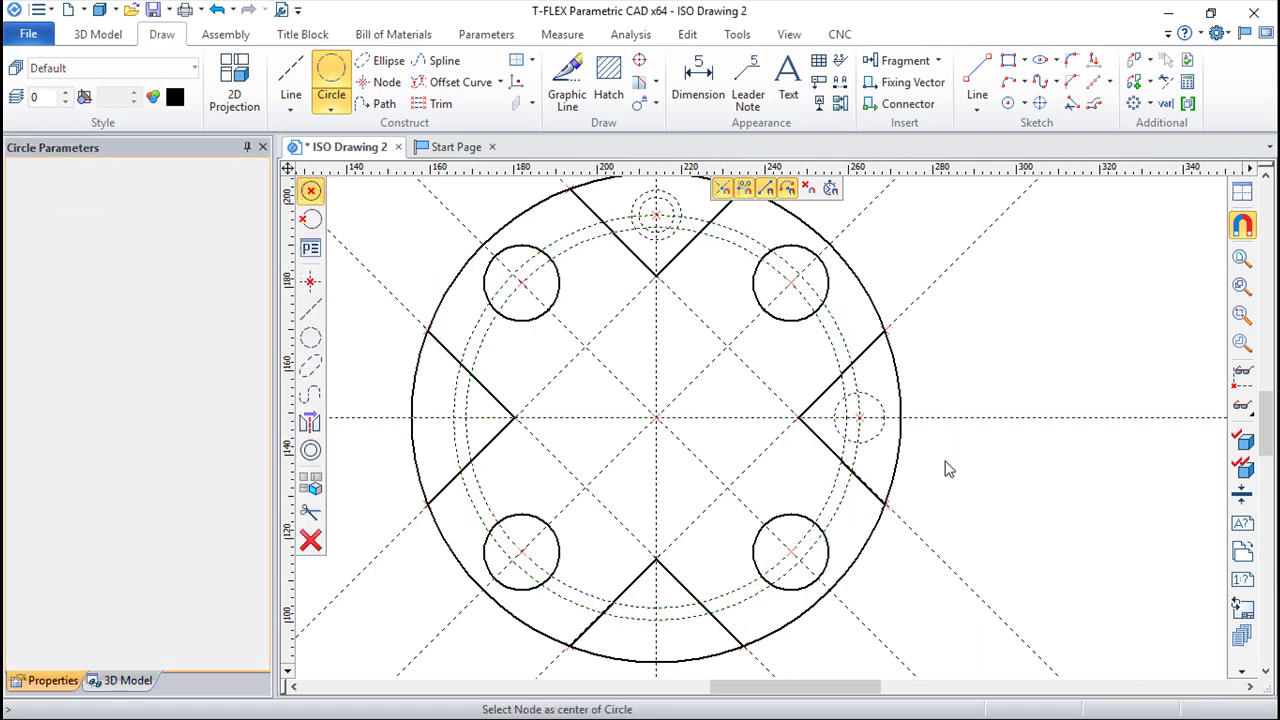
left_click(858, 418)
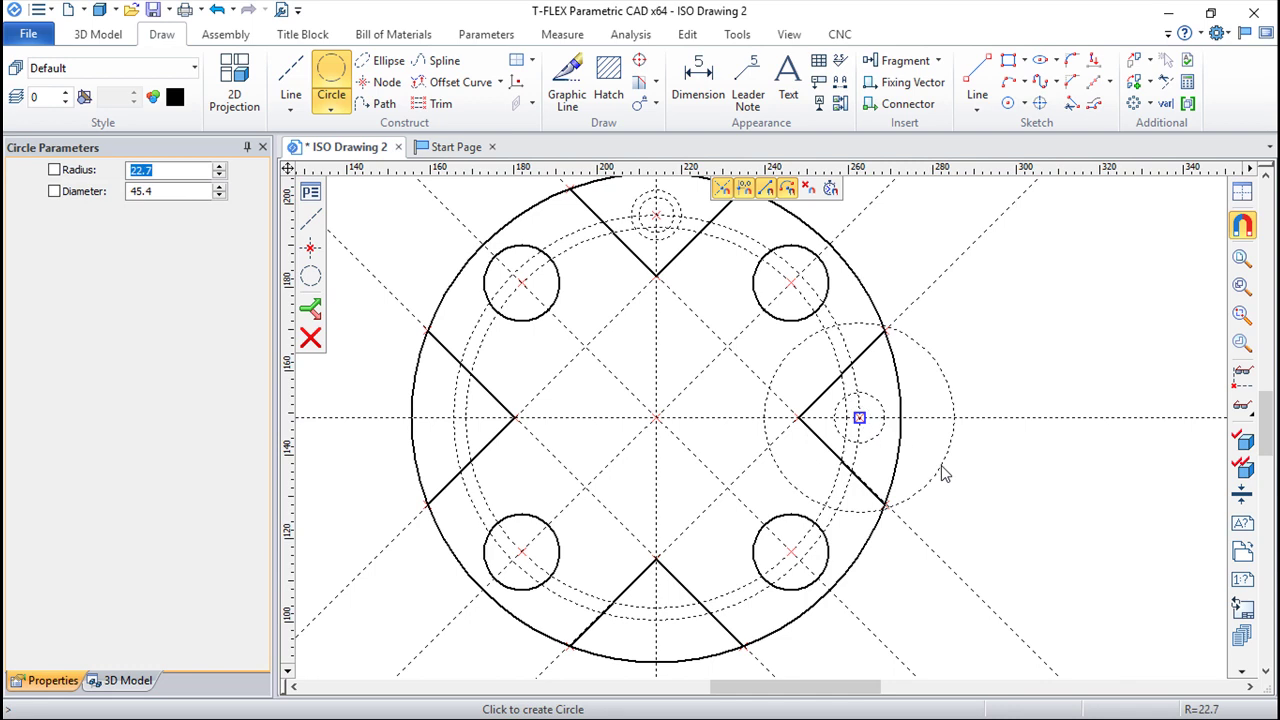
type("4")
key("Return")
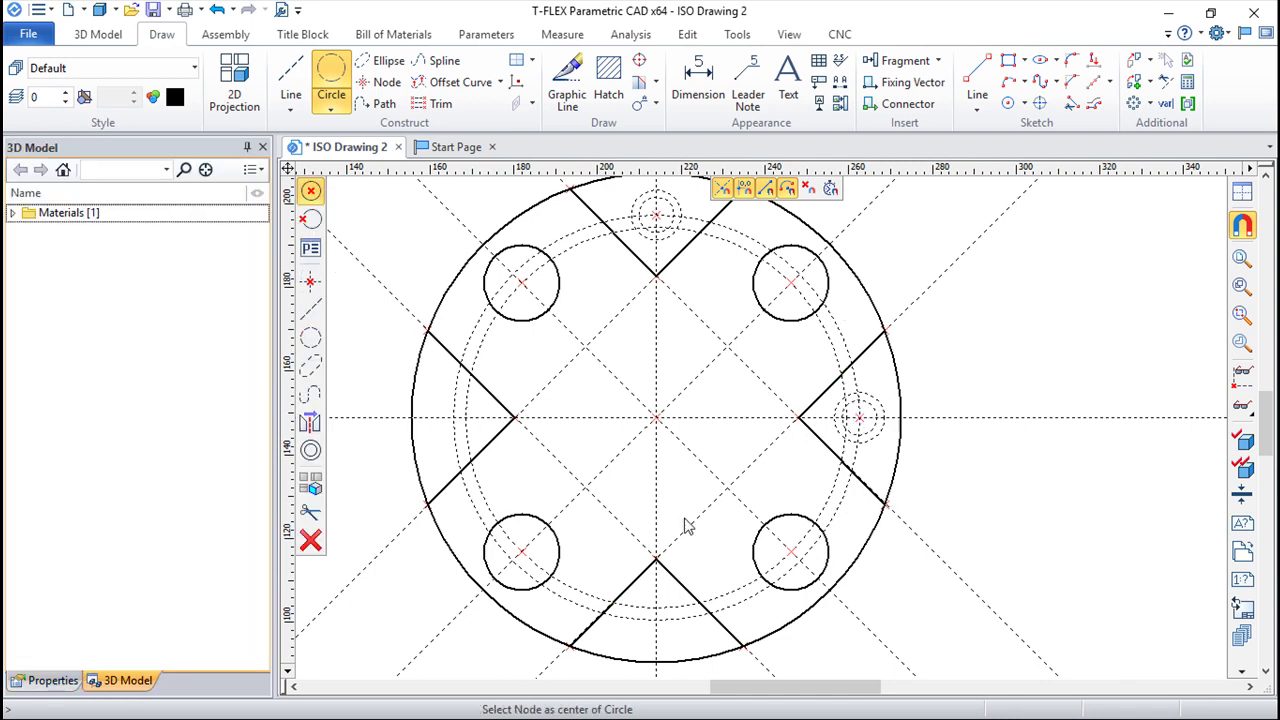
Add the paired small circles, including radius 4.2, at the bottom and left axis nodes.
left_click(656, 620)
type("4")
key("Return")
left_click(656, 620)
type("4")
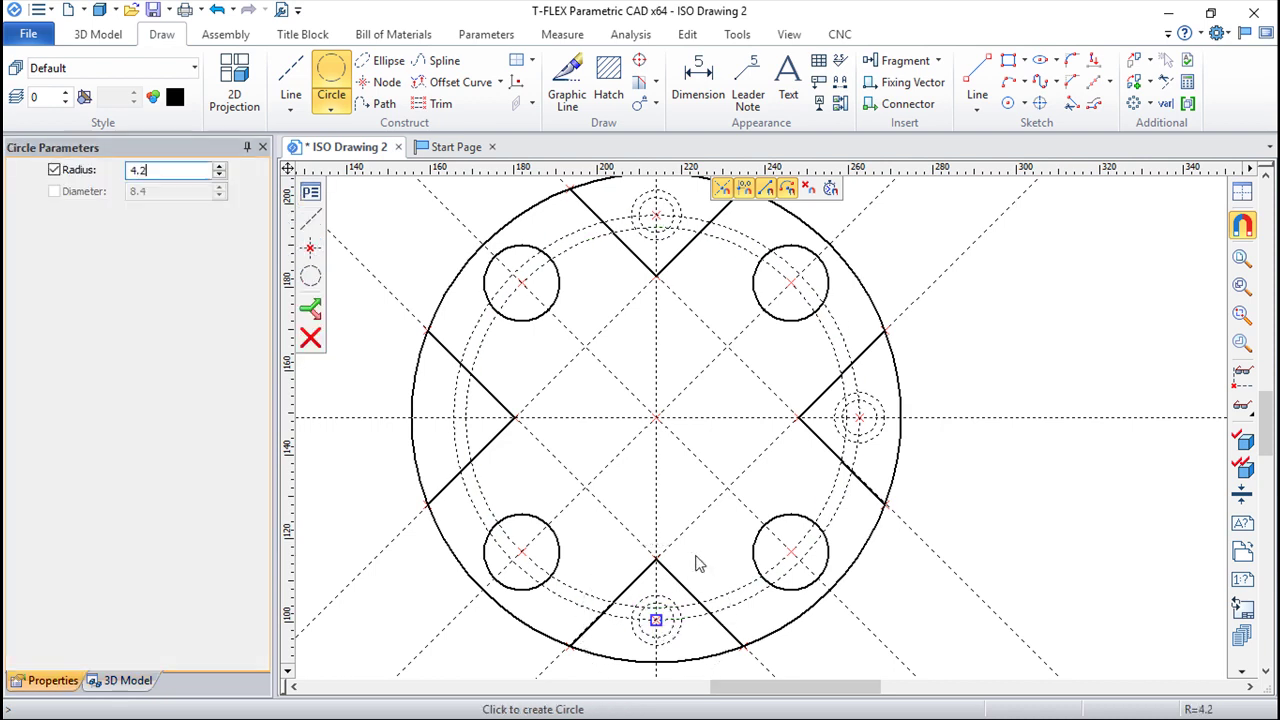
key("Return")
left_click(453, 417)
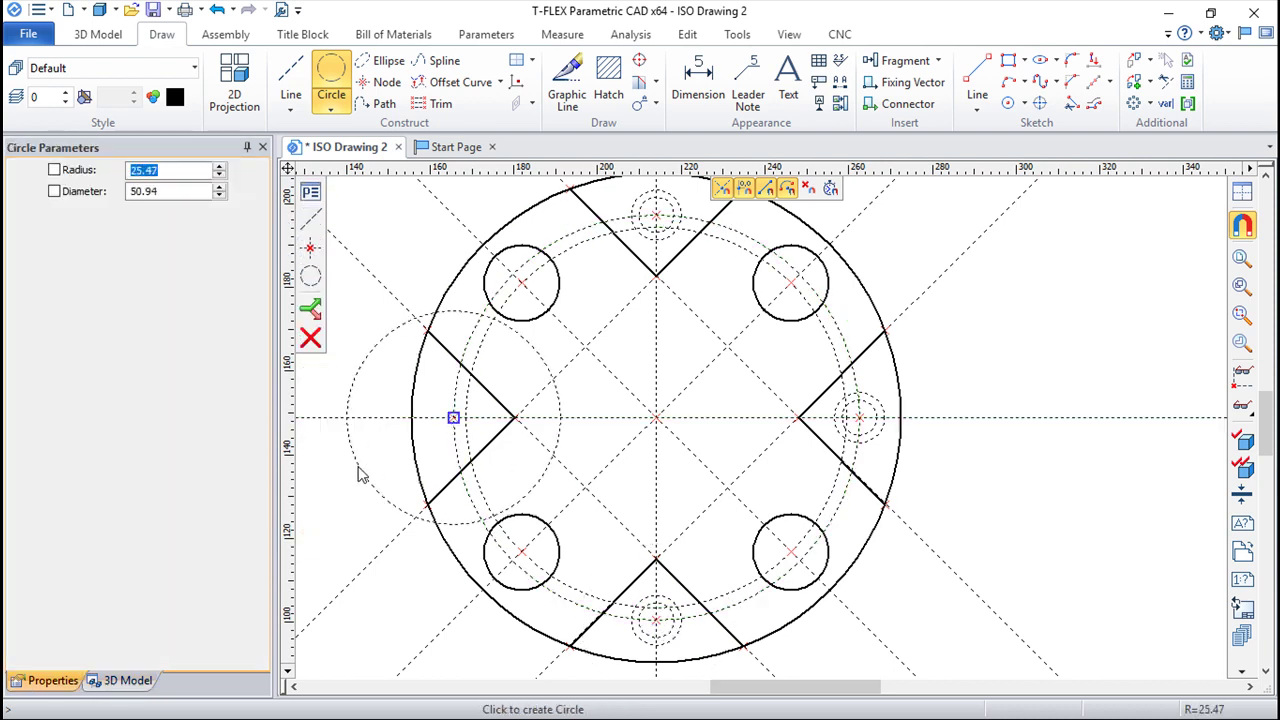
key("Escape")
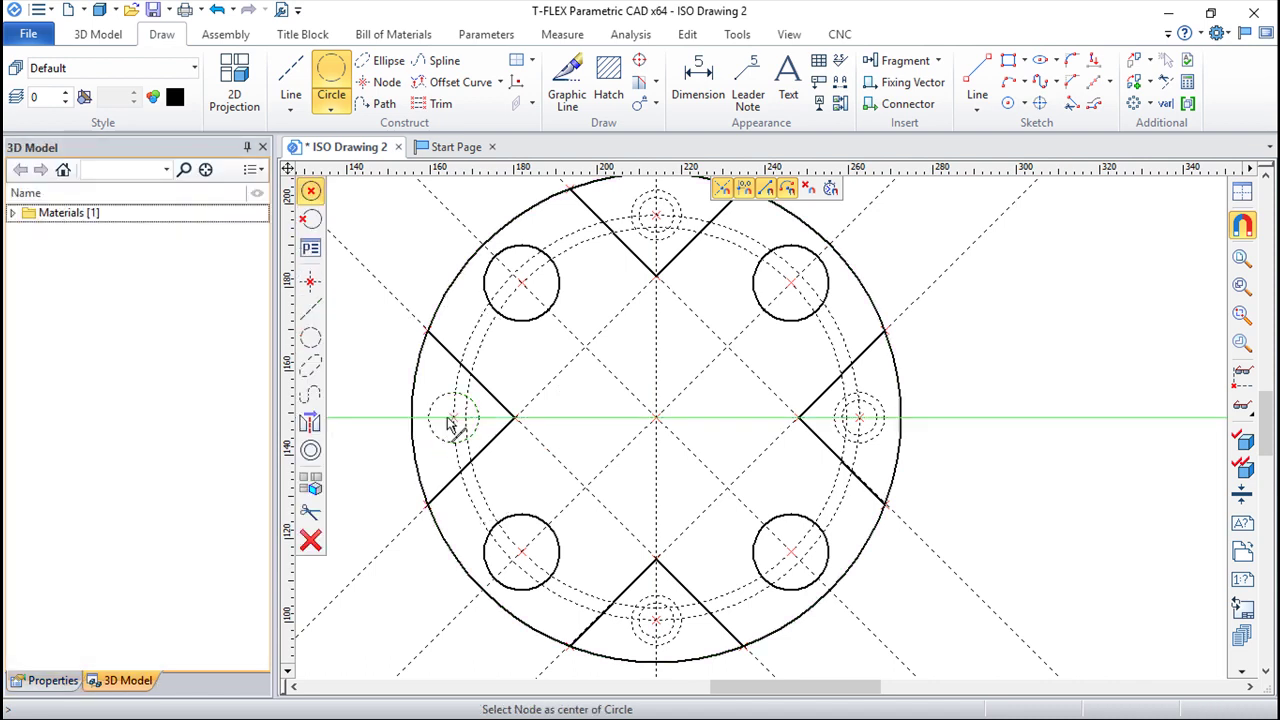
left_click(453, 417)
type("4")
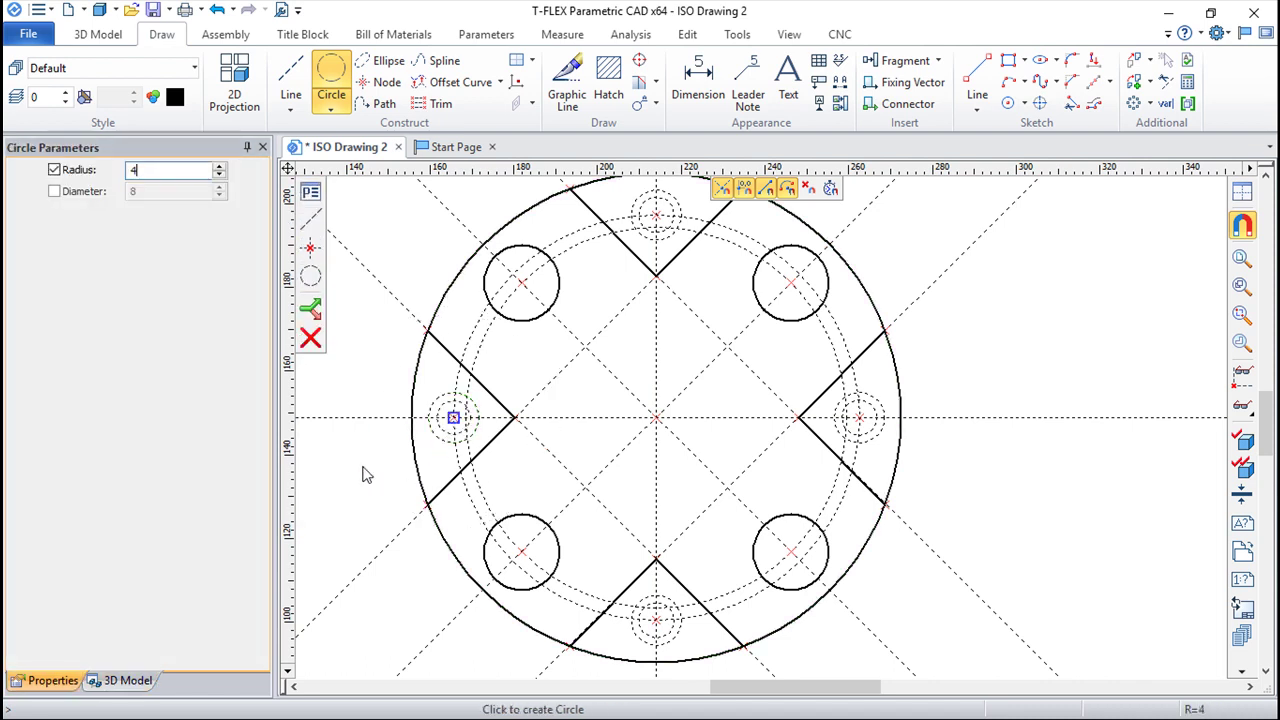
key("Escape")
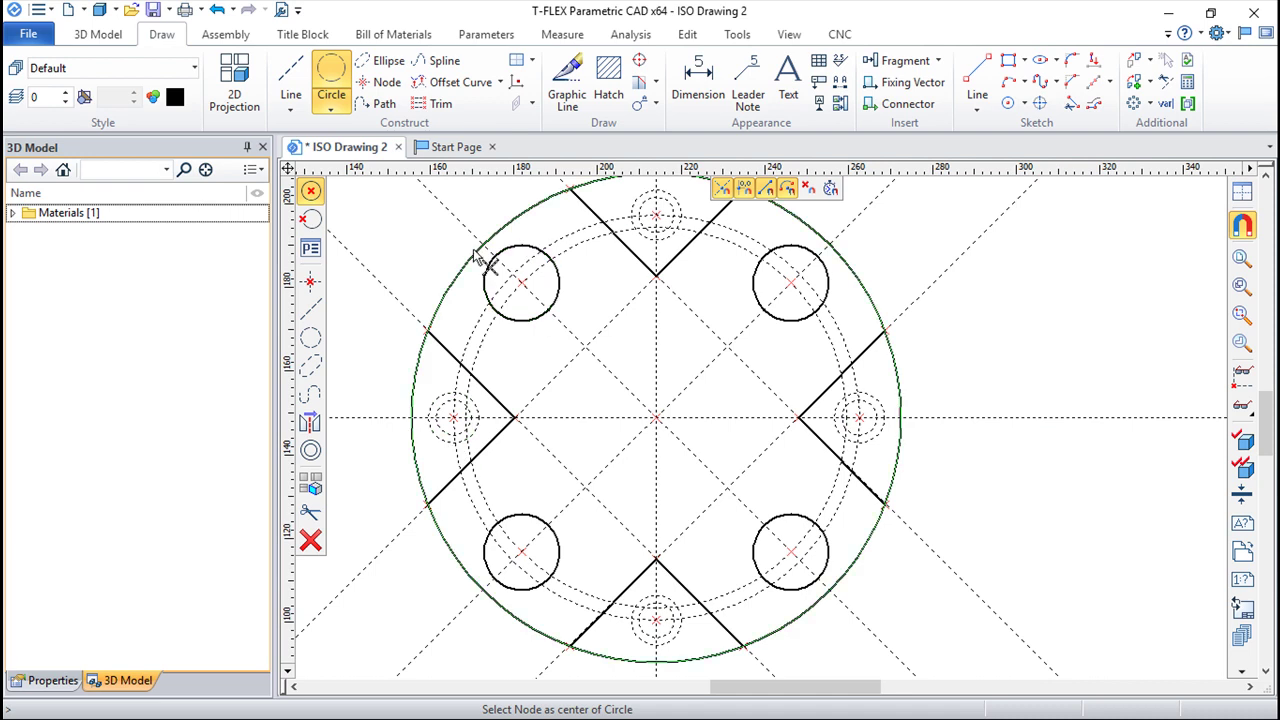
Trace the right, bottom and left small hole circles as solid outlines.
left_click(567, 85)
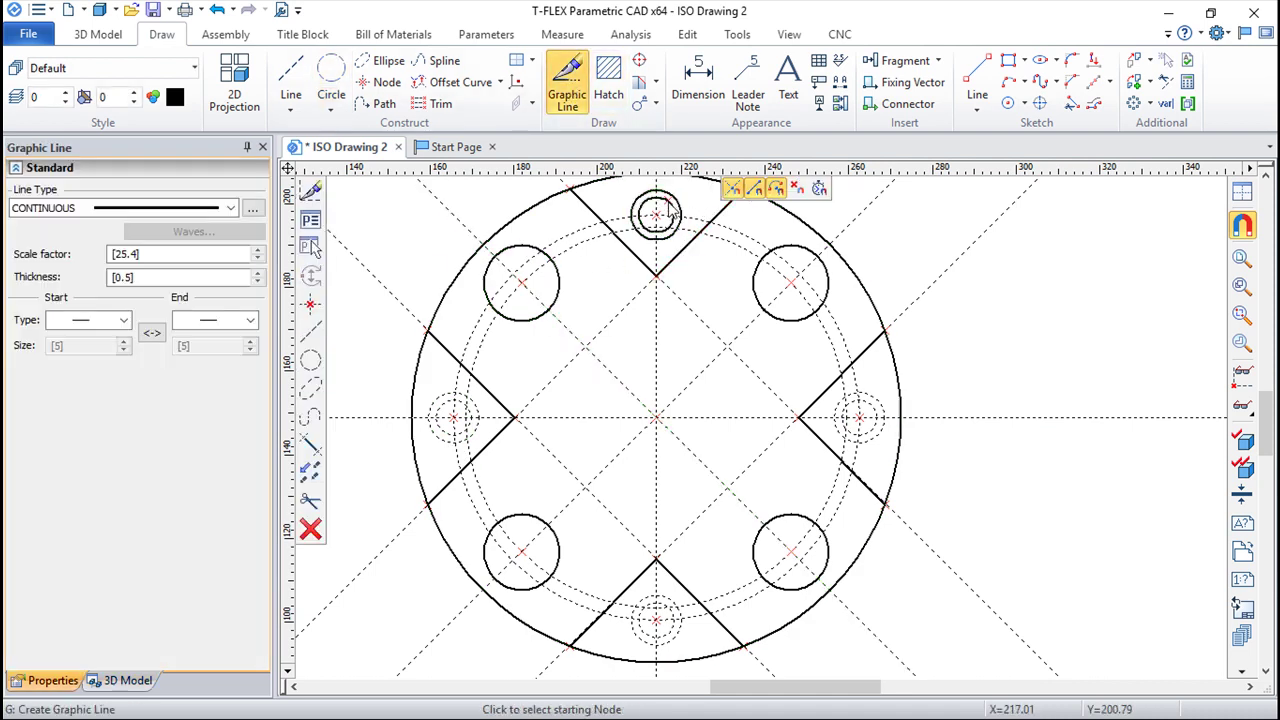
left_click(877, 398)
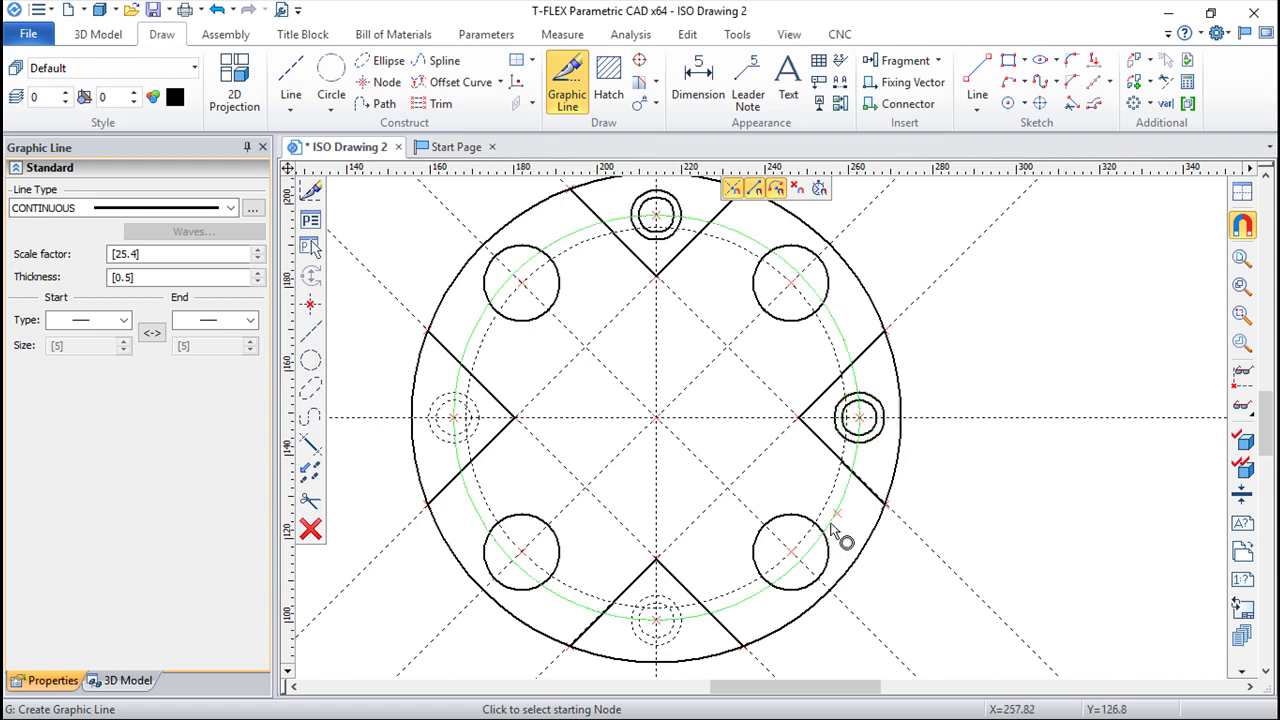
left_click(645, 622)
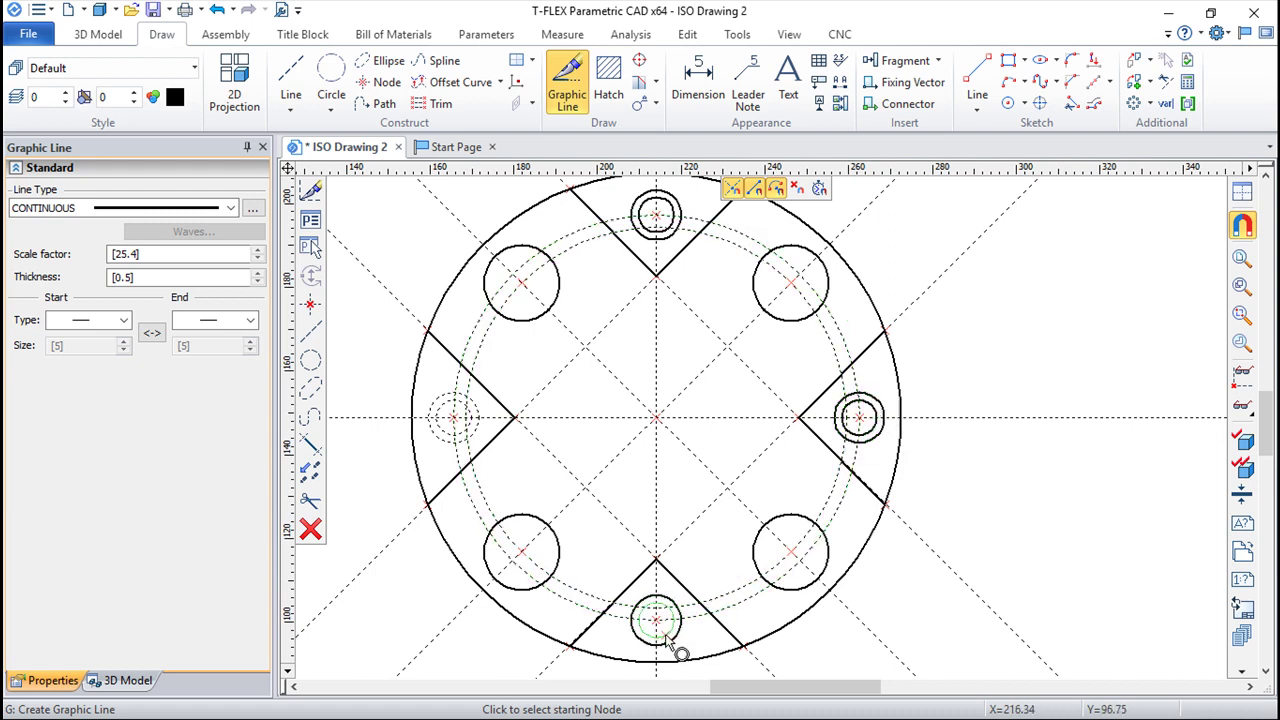
left_click(443, 420)
key("Escape")
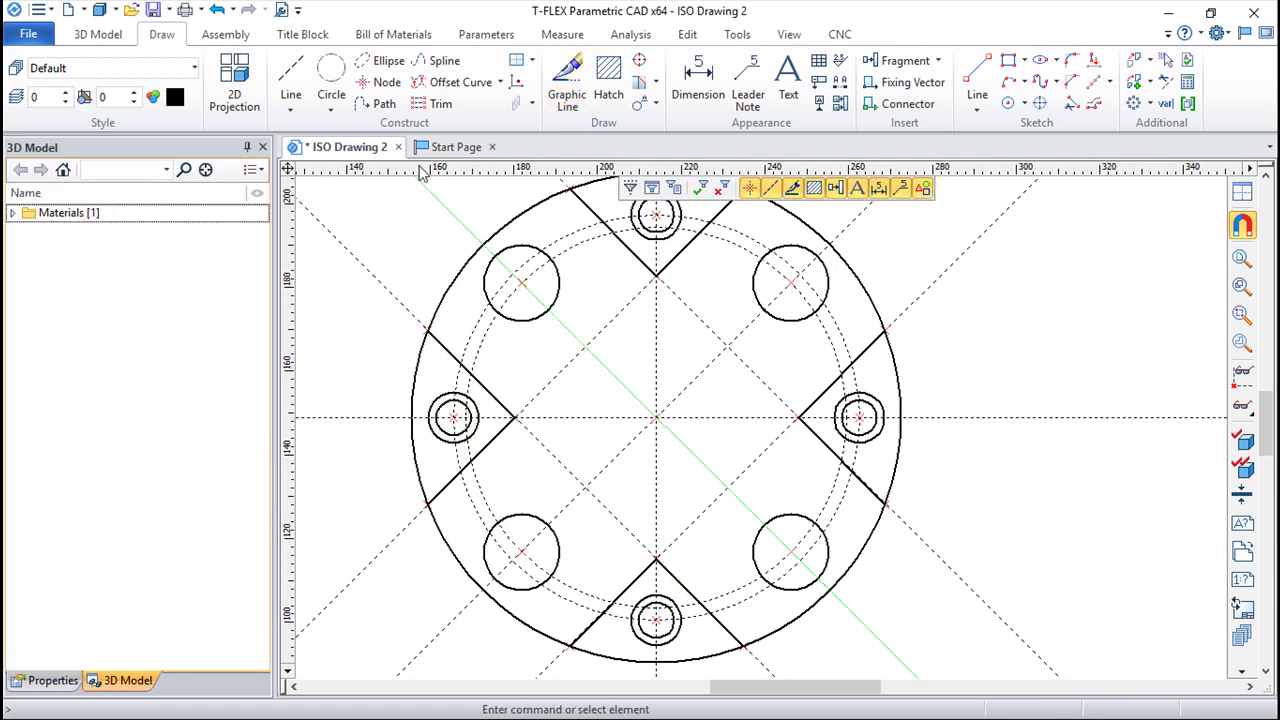
Dimension the 90° angle between the two upper diagonal notch lines.
left_click(436, 103)
scroll(660, 340, "down", 1)
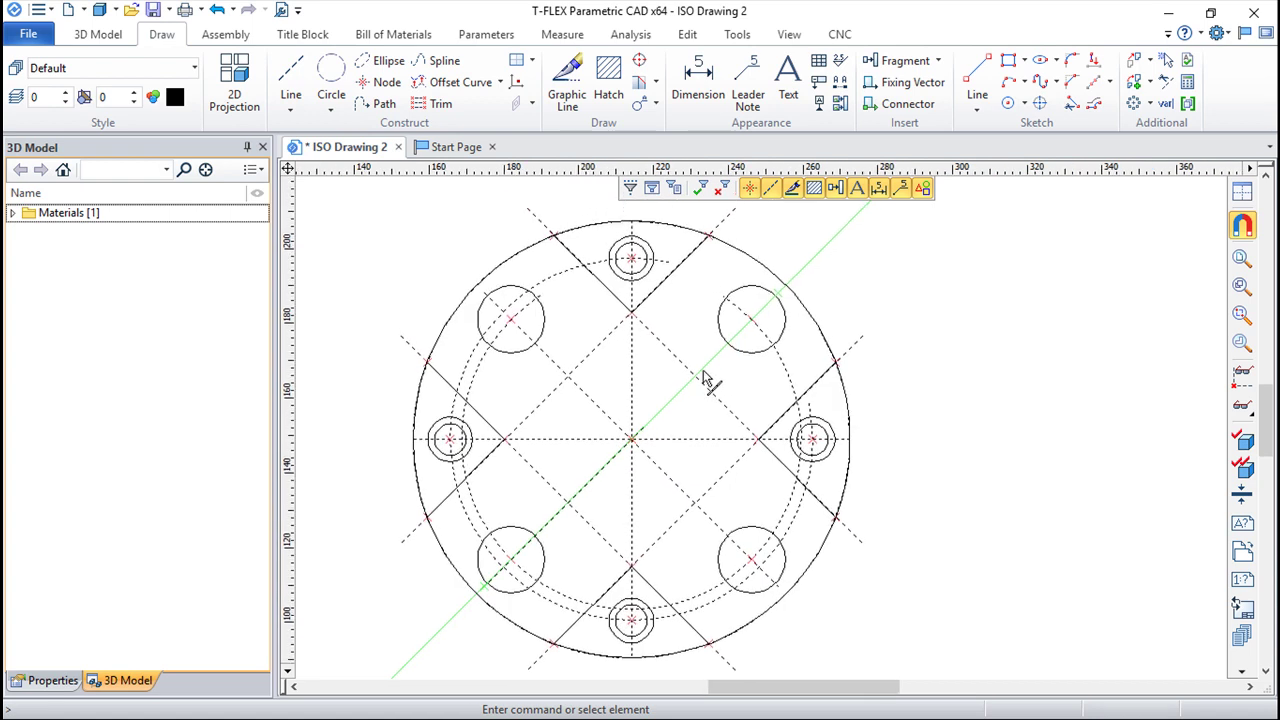
scroll(705, 378, "down", 1)
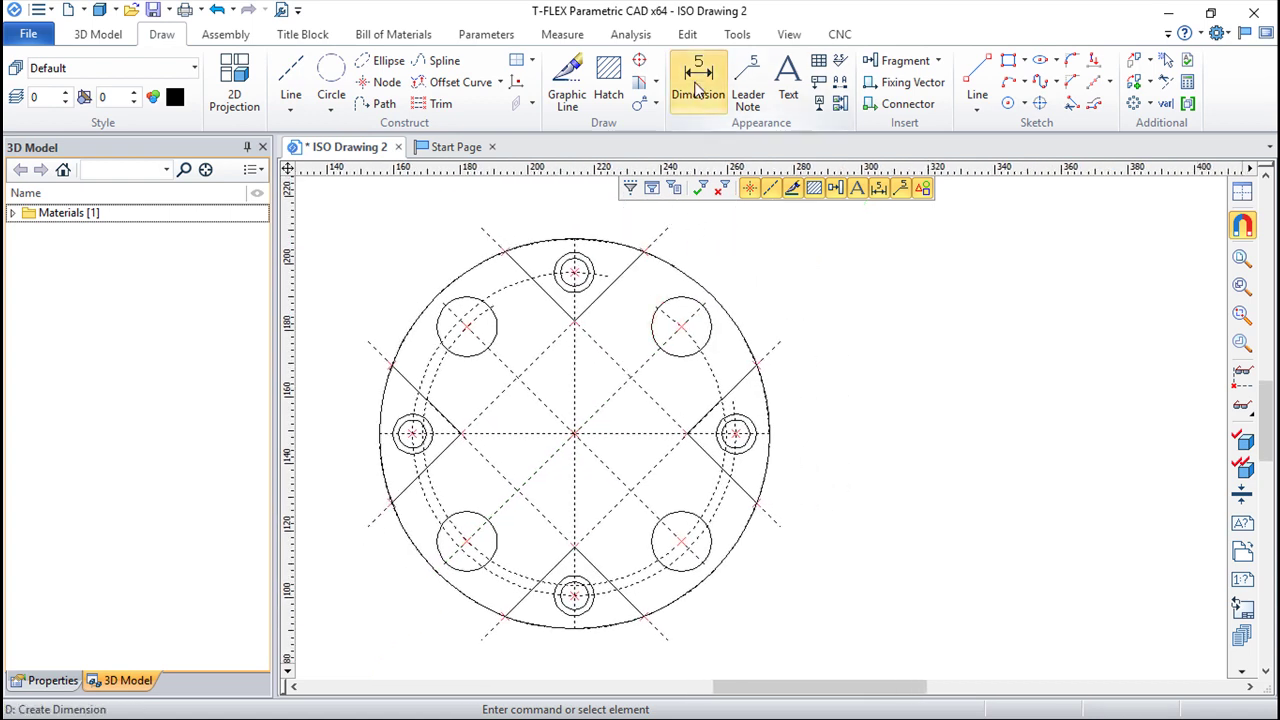
left_click(697, 88)
left_click(662, 242)
left_click(502, 247)
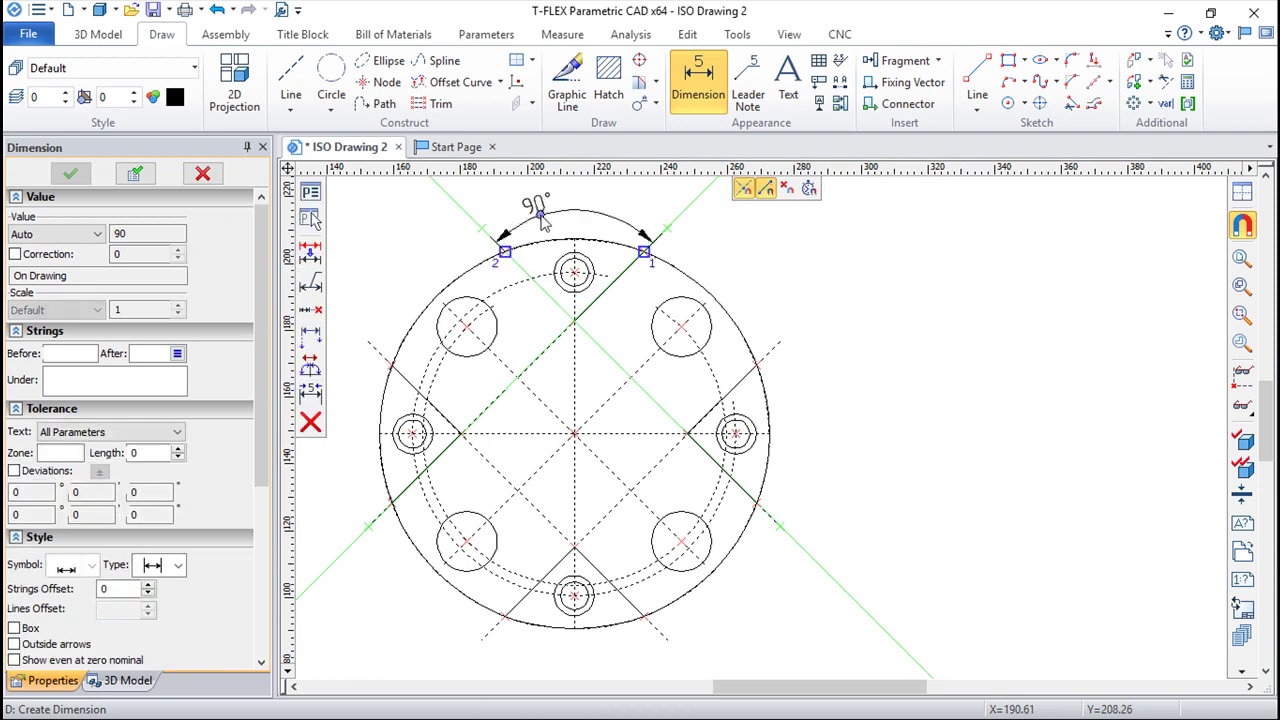
left_click(576, 205)
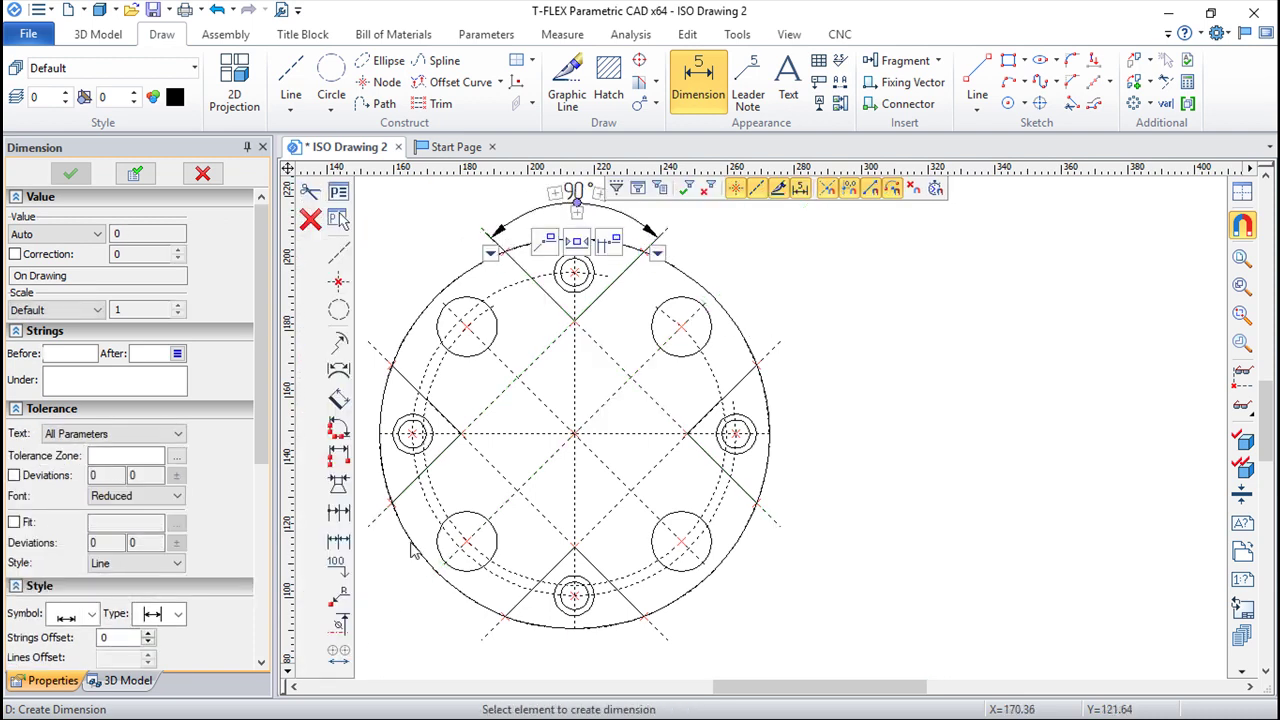
Add Ø12 and Ø8.4 diameter dimensions to the right small hole.
left_click(753, 461)
left_click(797, 480)
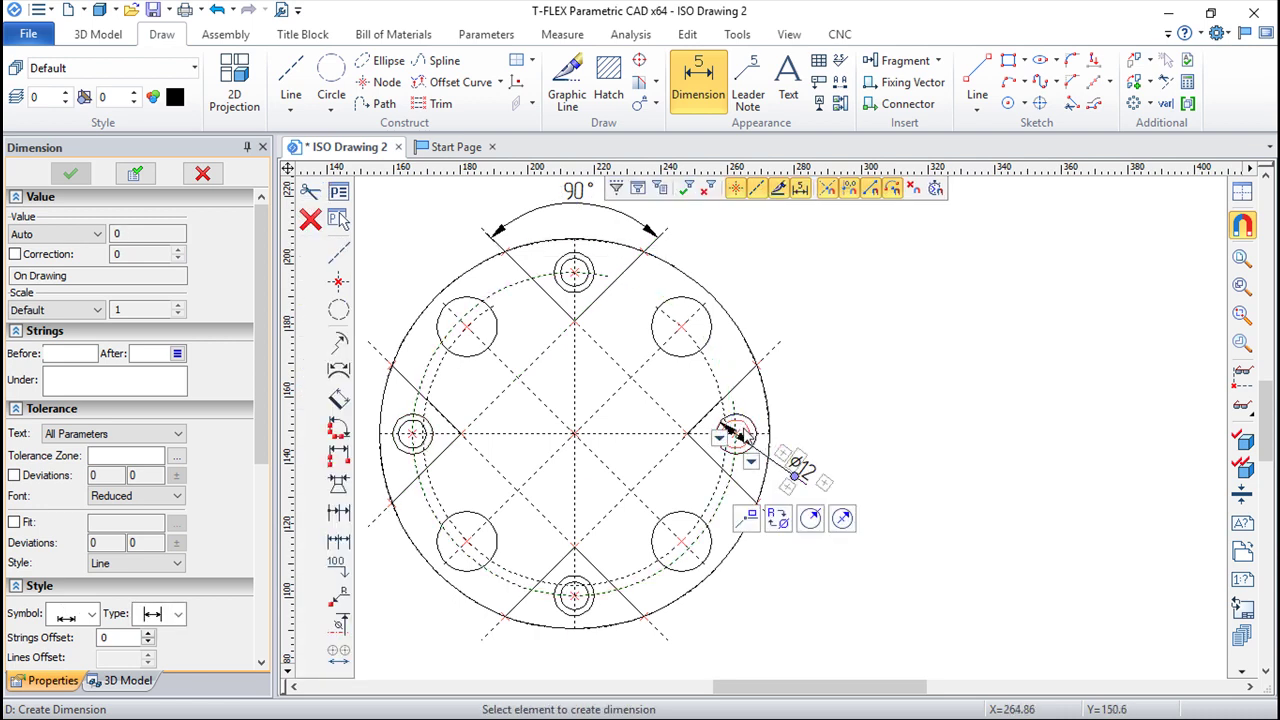
left_click(750, 426)
left_click(800, 408)
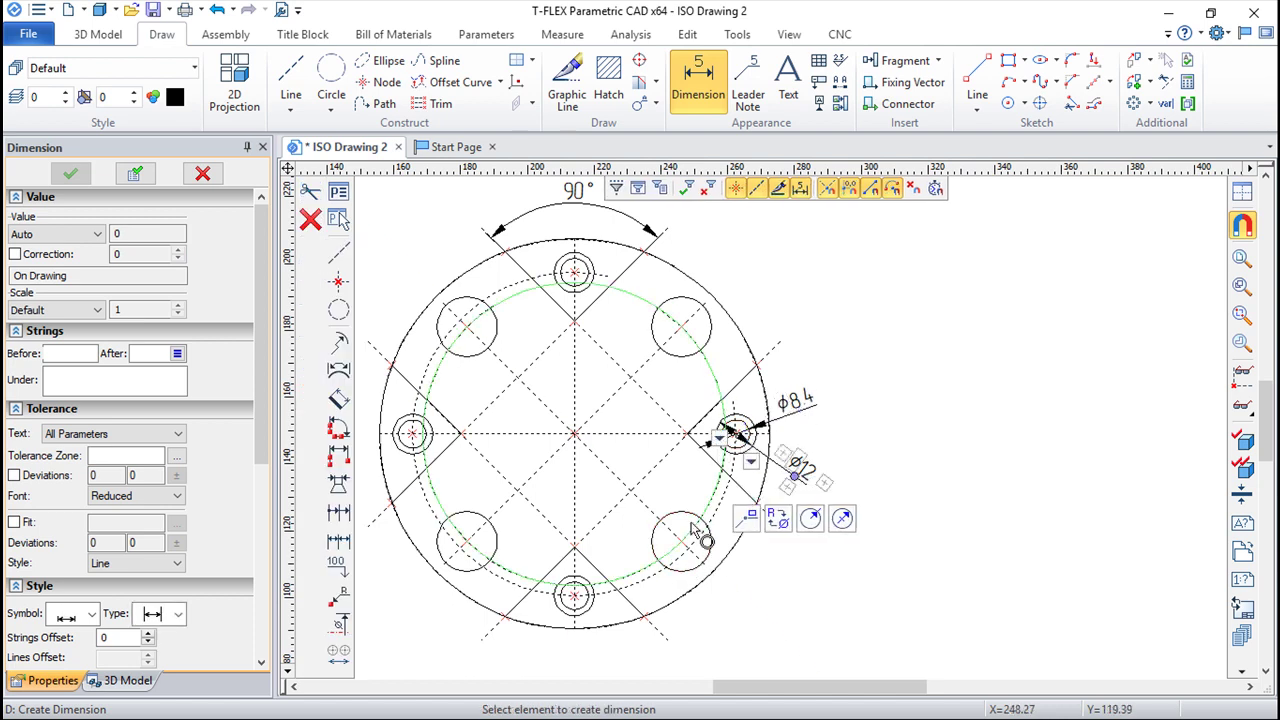
left_click(745, 343)
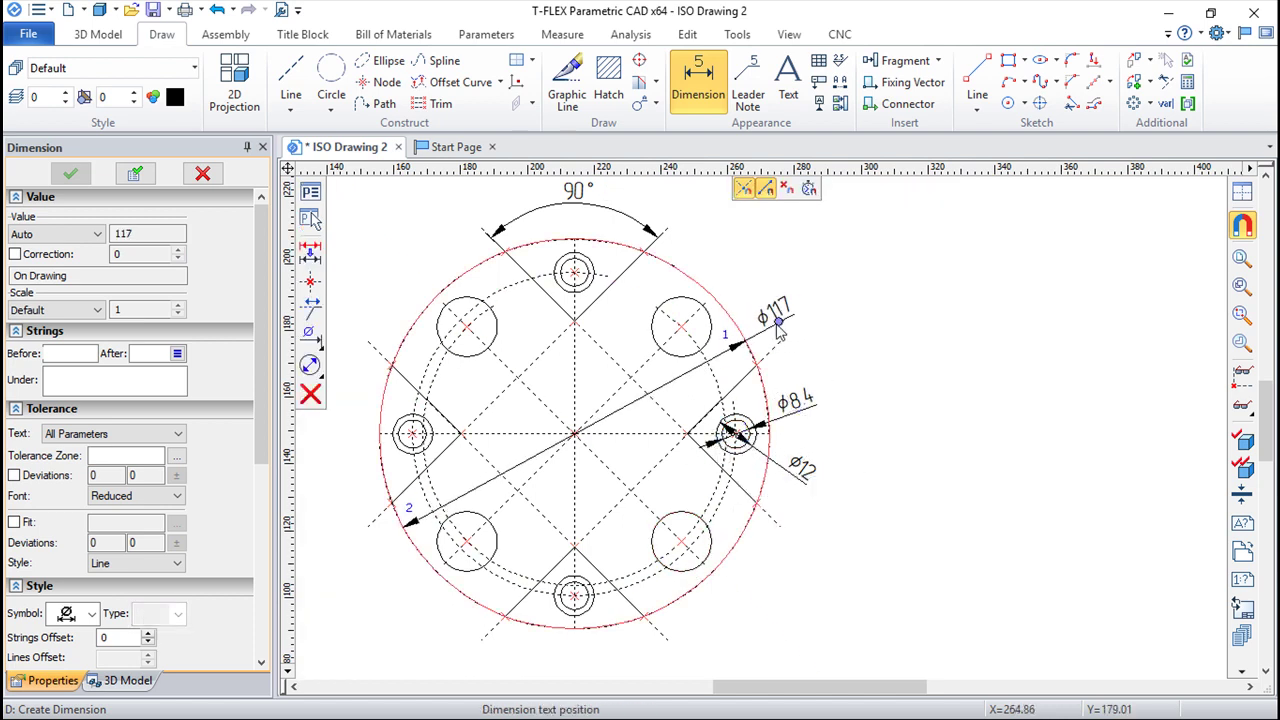
Add R58.5, R48.5, R45.5 and R9 radius dimensions to the flange circles.
left_click(320, 340)
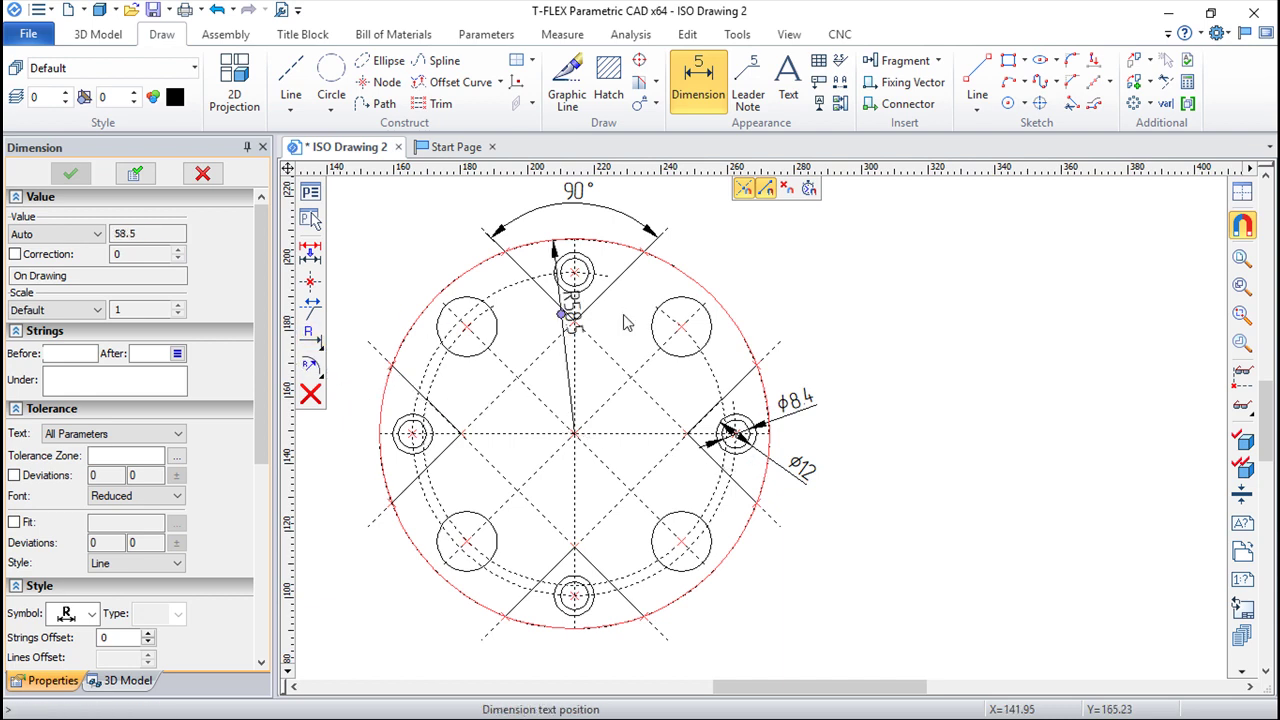
left_click(787, 322)
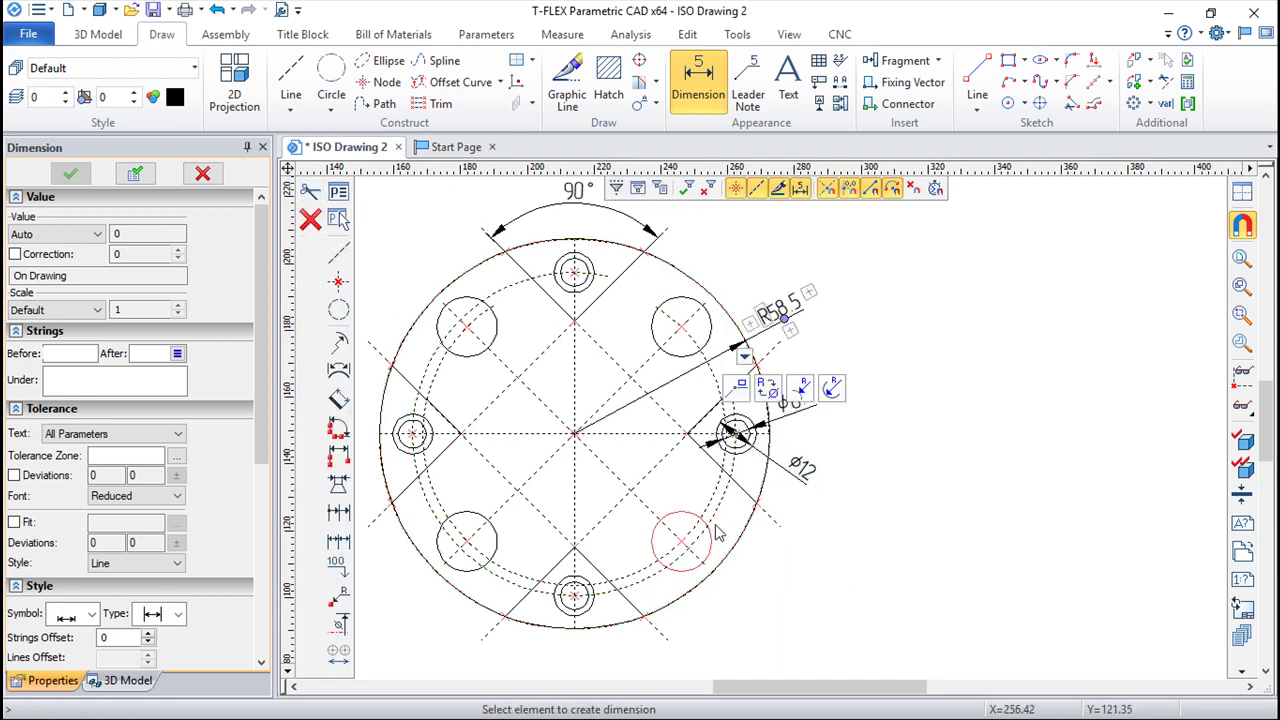
left_click(430, 512)
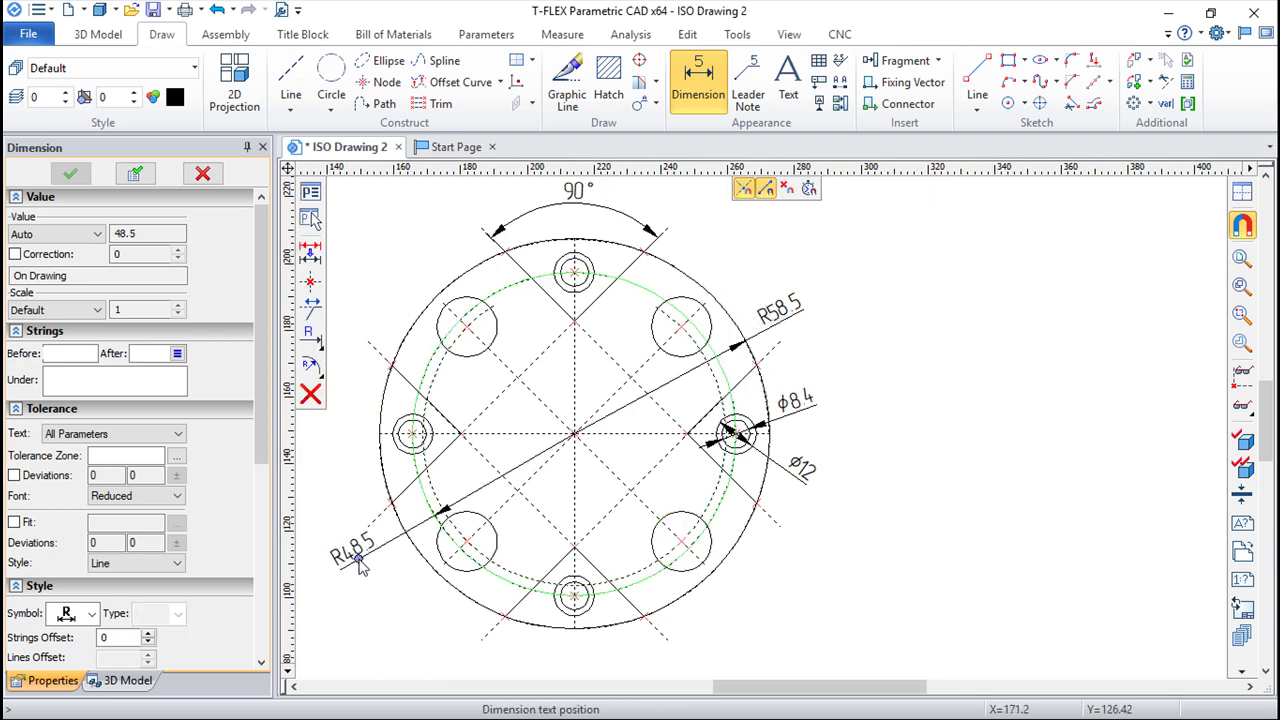
left_click(368, 563)
left_click(430, 485)
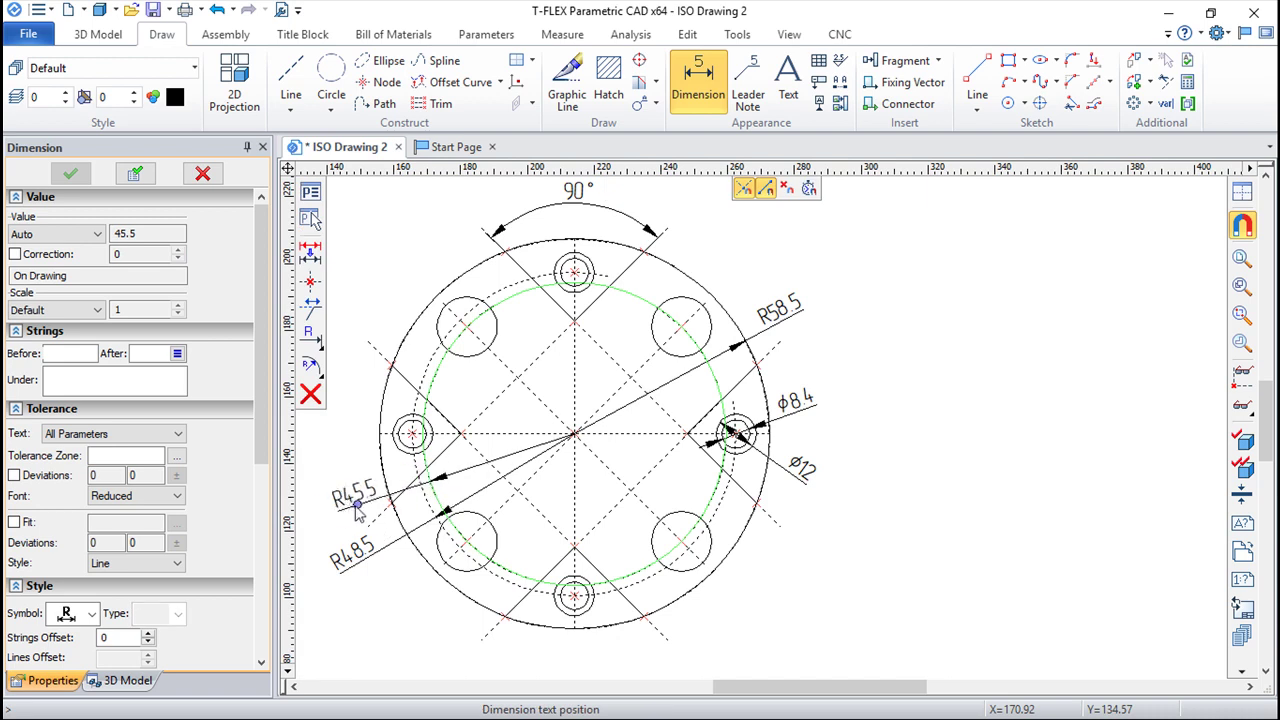
left_click(345, 513)
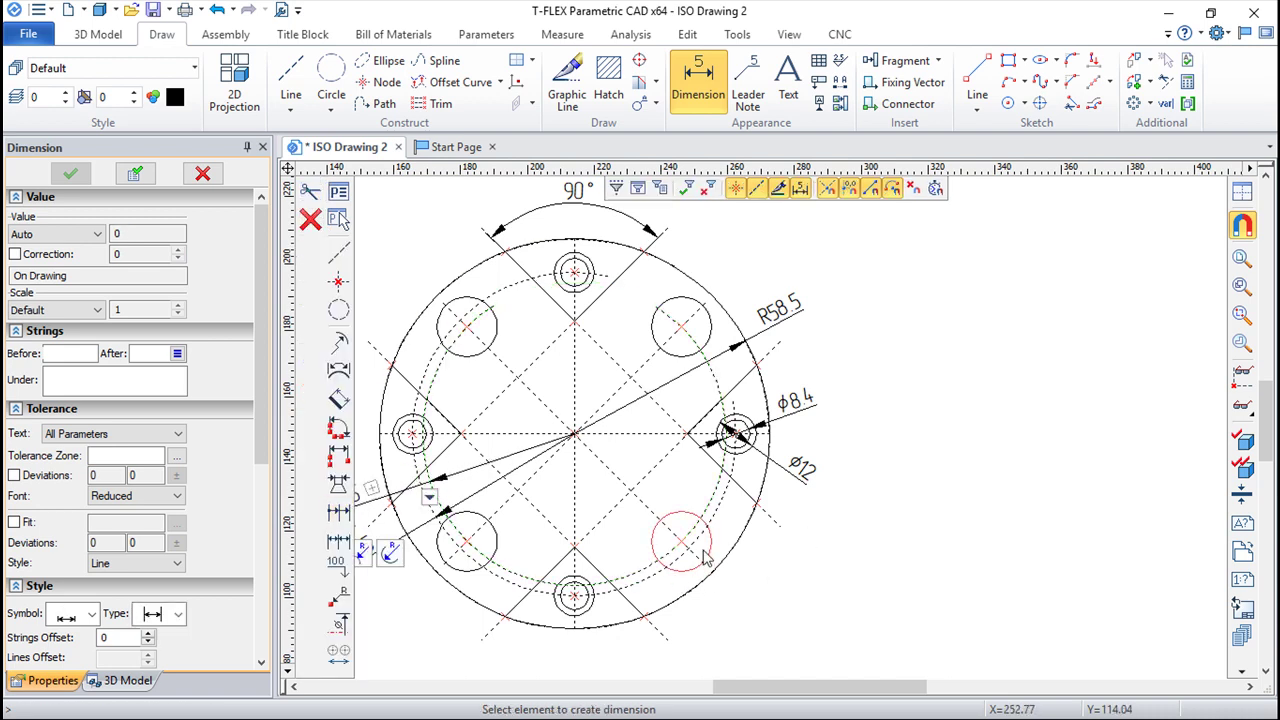
left_click(713, 557)
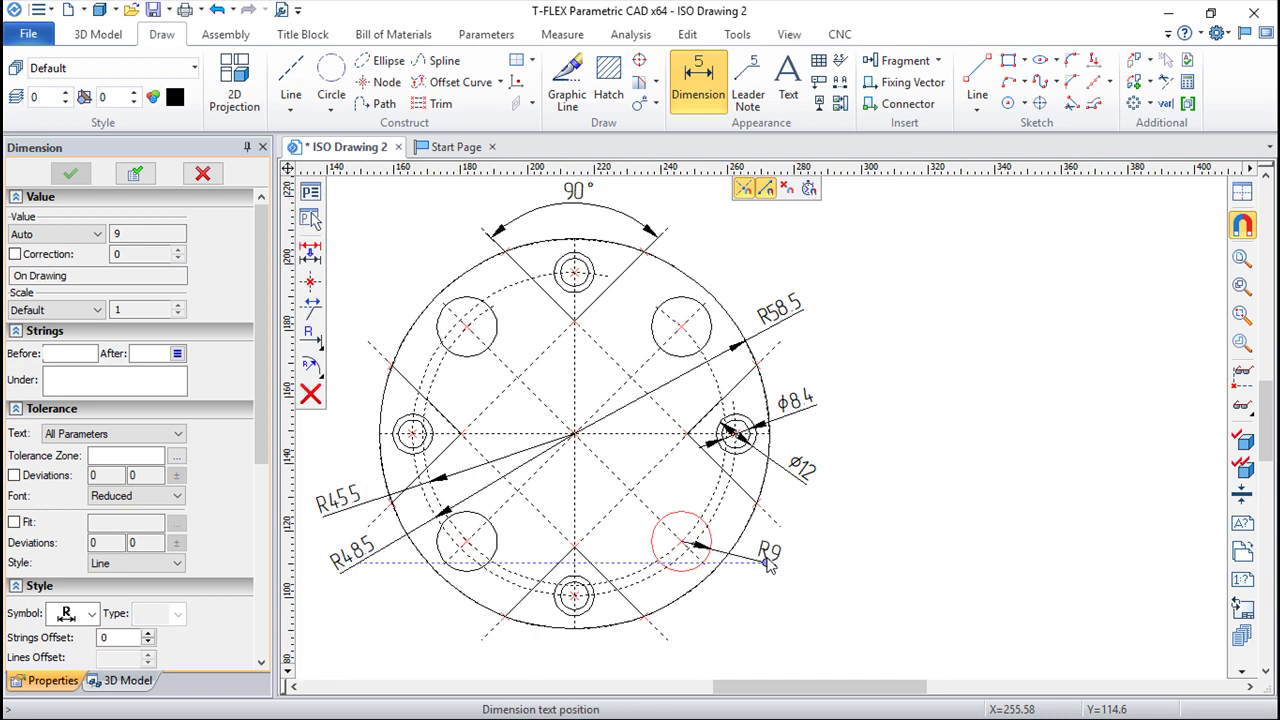
left_click(766, 565)
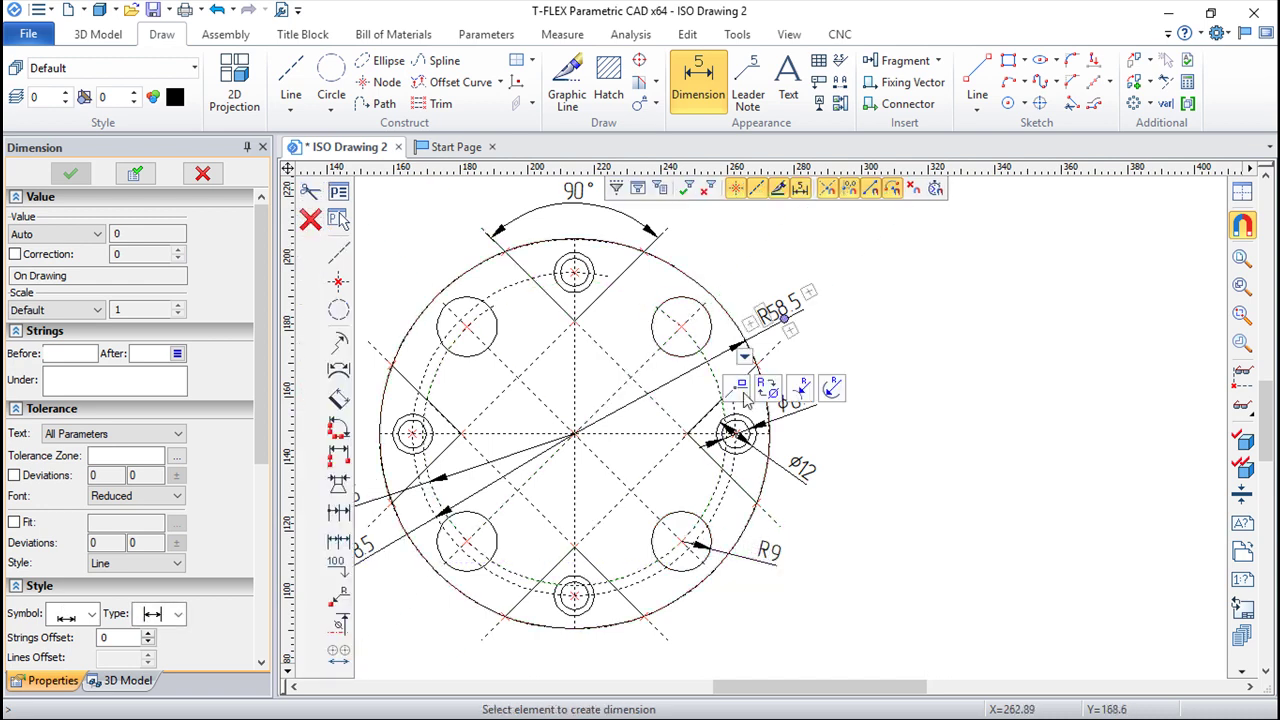
Add a 48 linear dimension between the parallel lower-right notch lines.
mouse_move(897, 580)
middle_mouse_down()
mouse_move(942, 526)
mouse_move(975, 527)
middle_mouse_up()
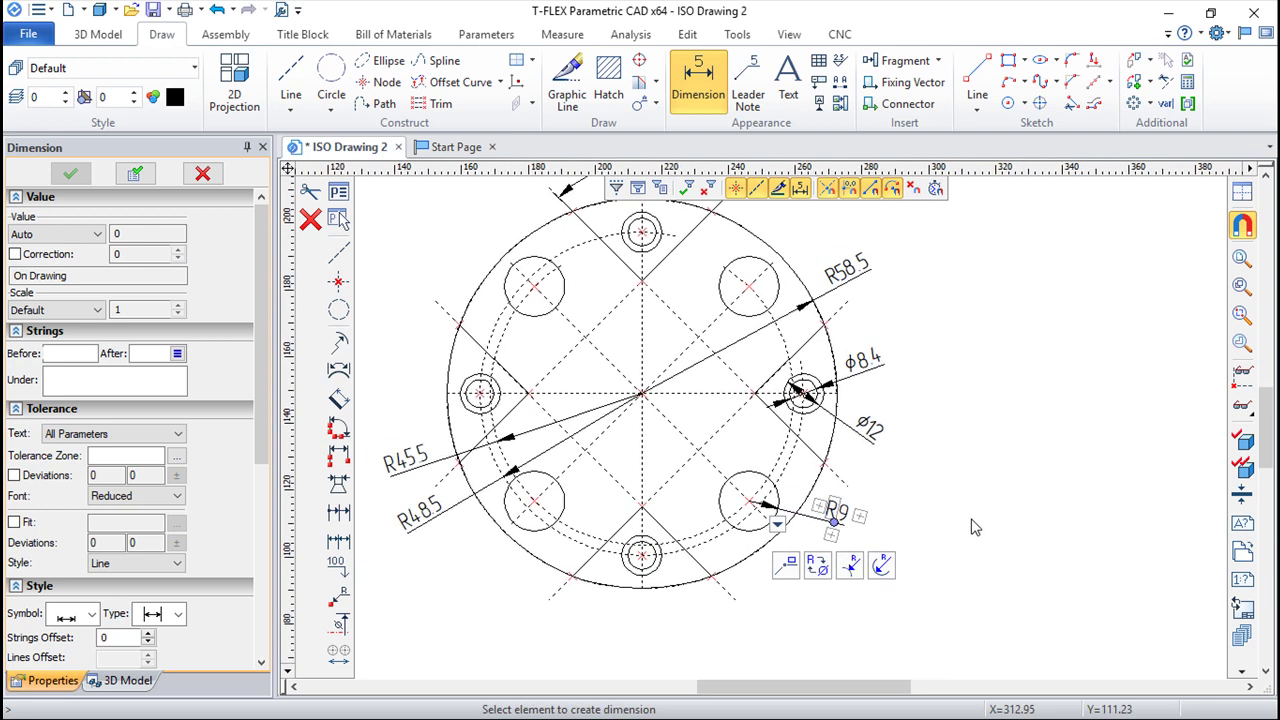
left_click(852, 490)
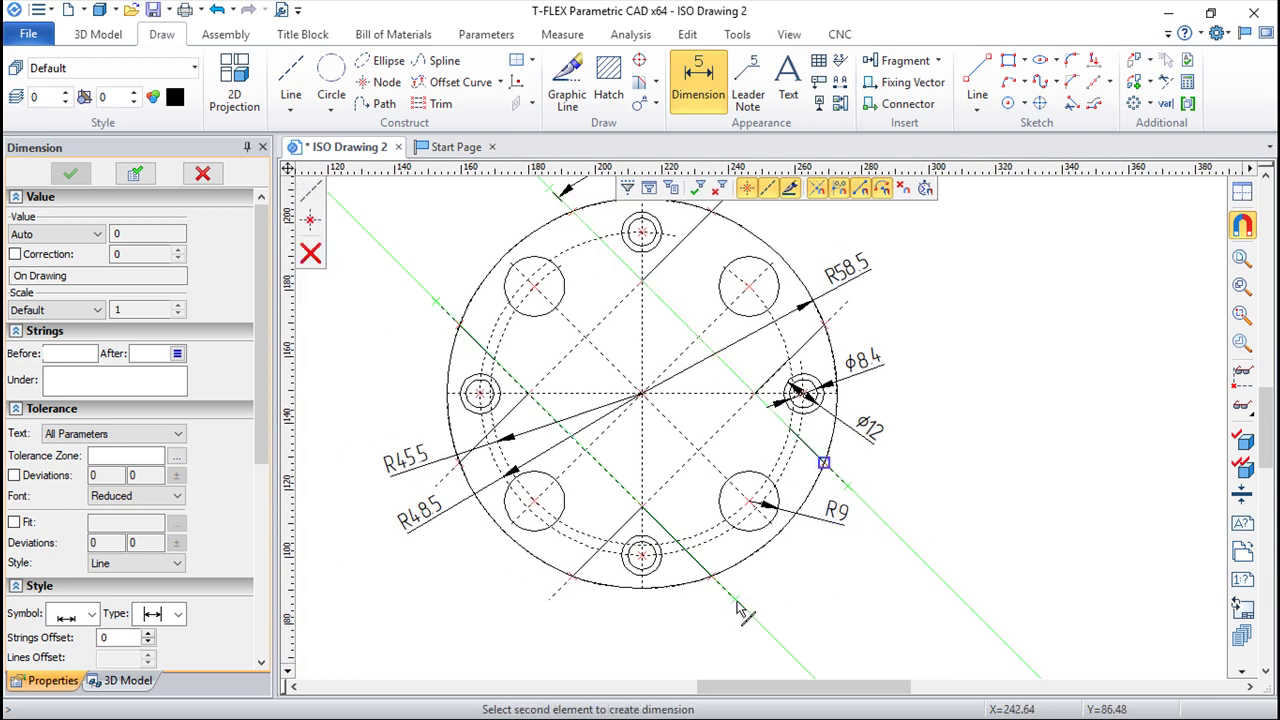
left_click(745, 618)
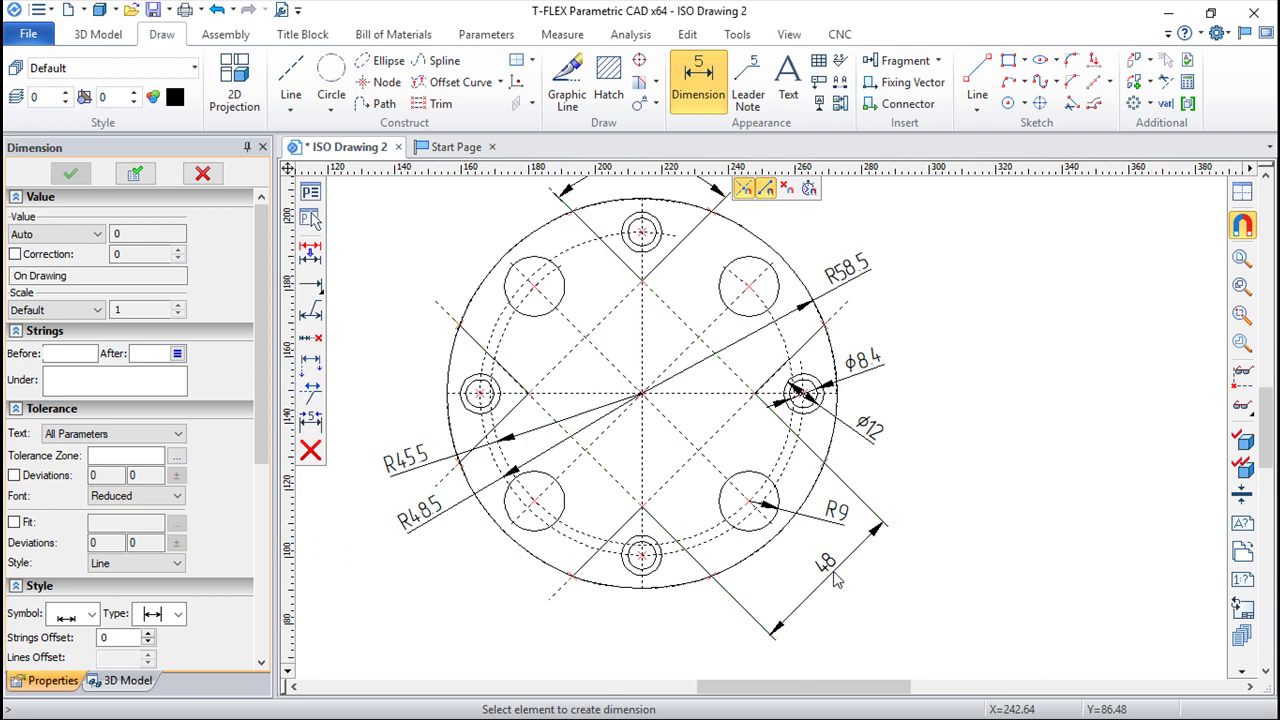
left_click(830, 572)
scroll(968, 490, "down", 1)
scroll(1022, 452, "down", 1)
key("Escape")
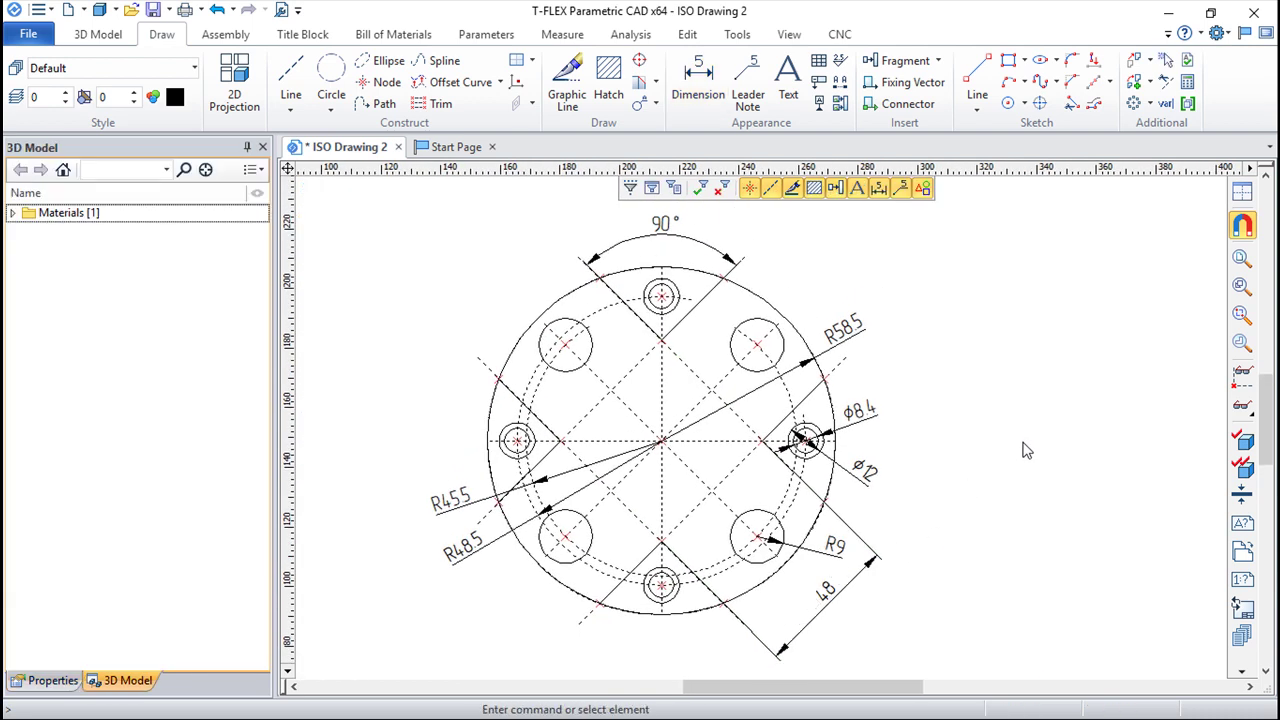
scroll(1008, 449, "up", 1)
scroll(975, 460, "up", 1)
scroll(931, 469, "up", 1)
scroll(923, 460, "up", 1)
middle_click_drag(925, 459, 922, 448)
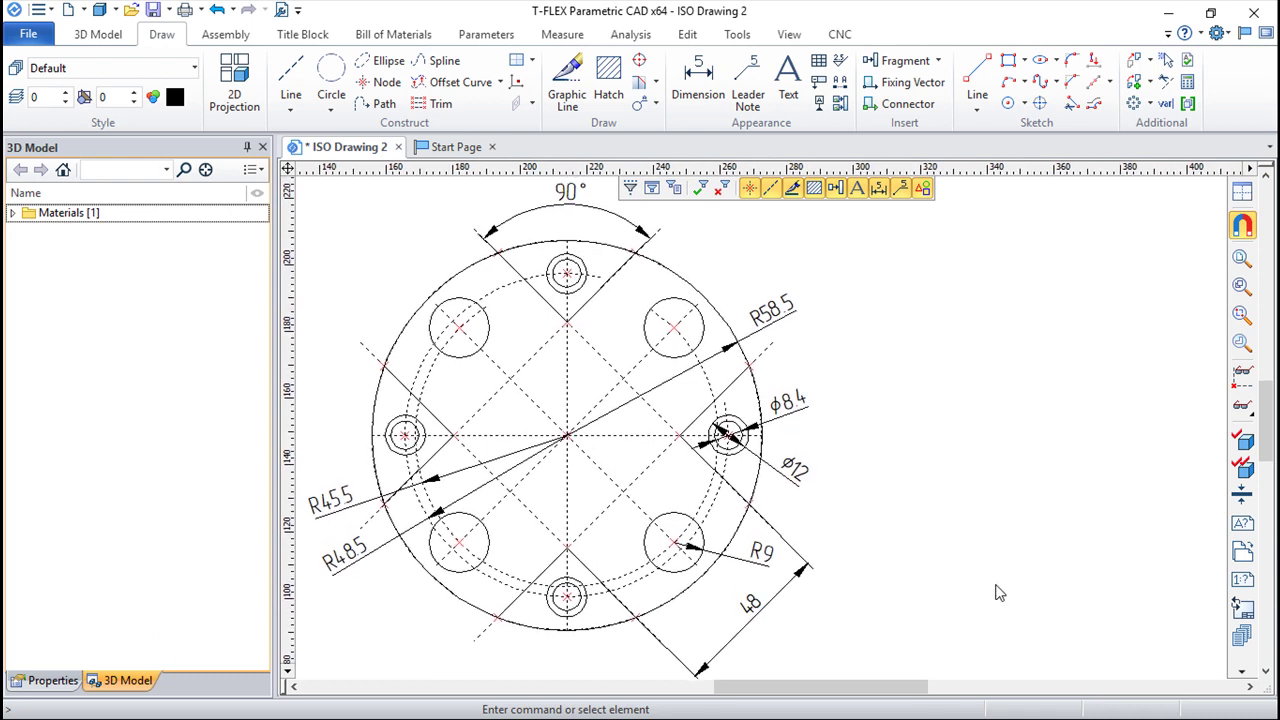